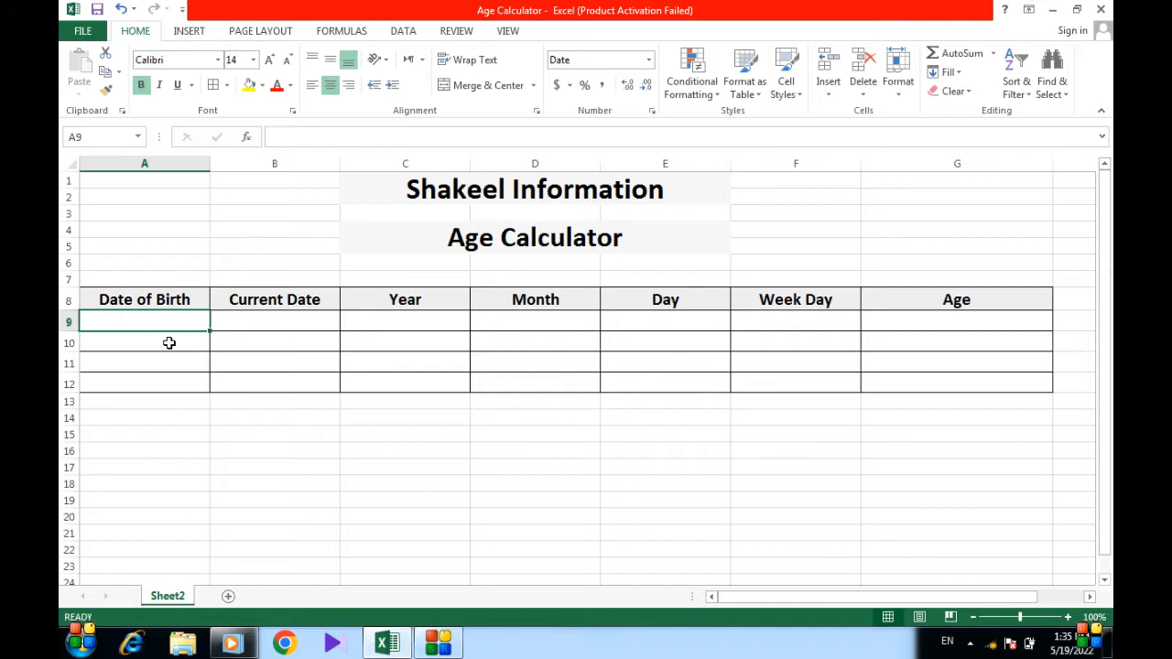
# Step: Enter the person's date of birth in cell A9 using the DATE function with year, month and day arguments
pyautogui.write('=date')
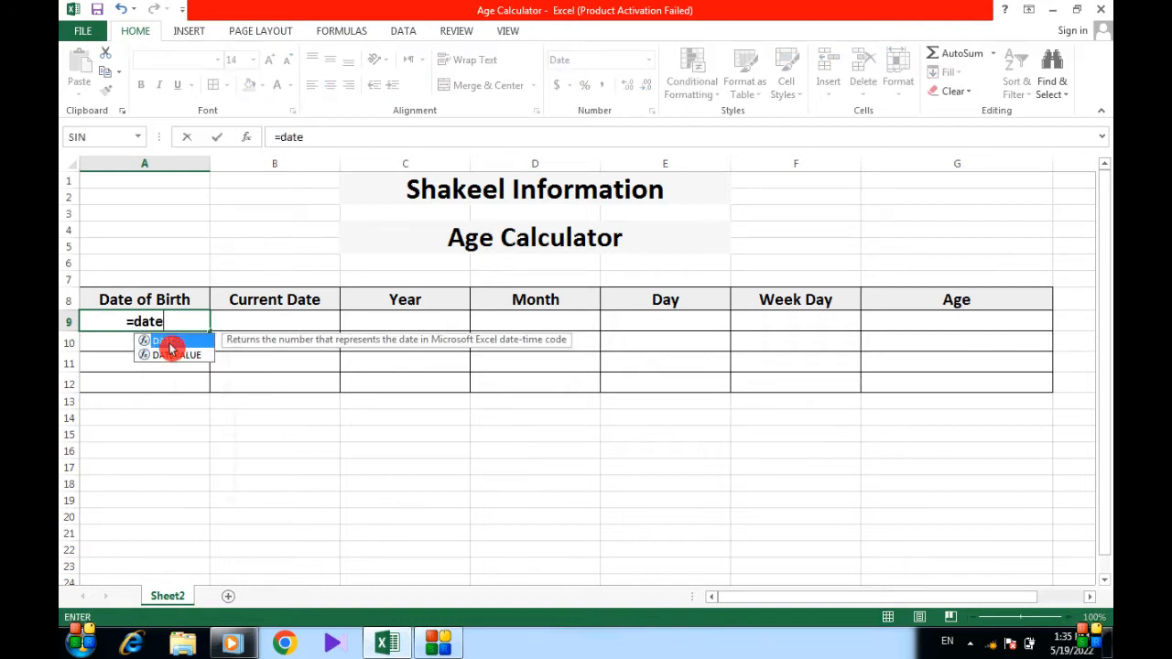
pyautogui.press('Tab')
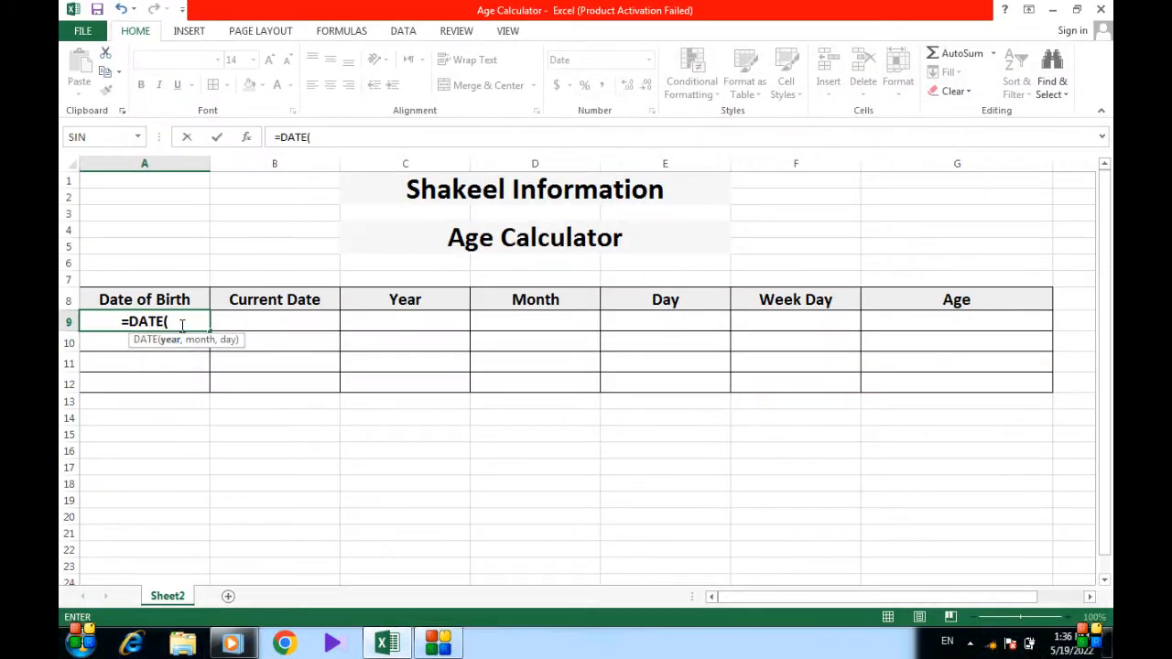
pyautogui.write('19')
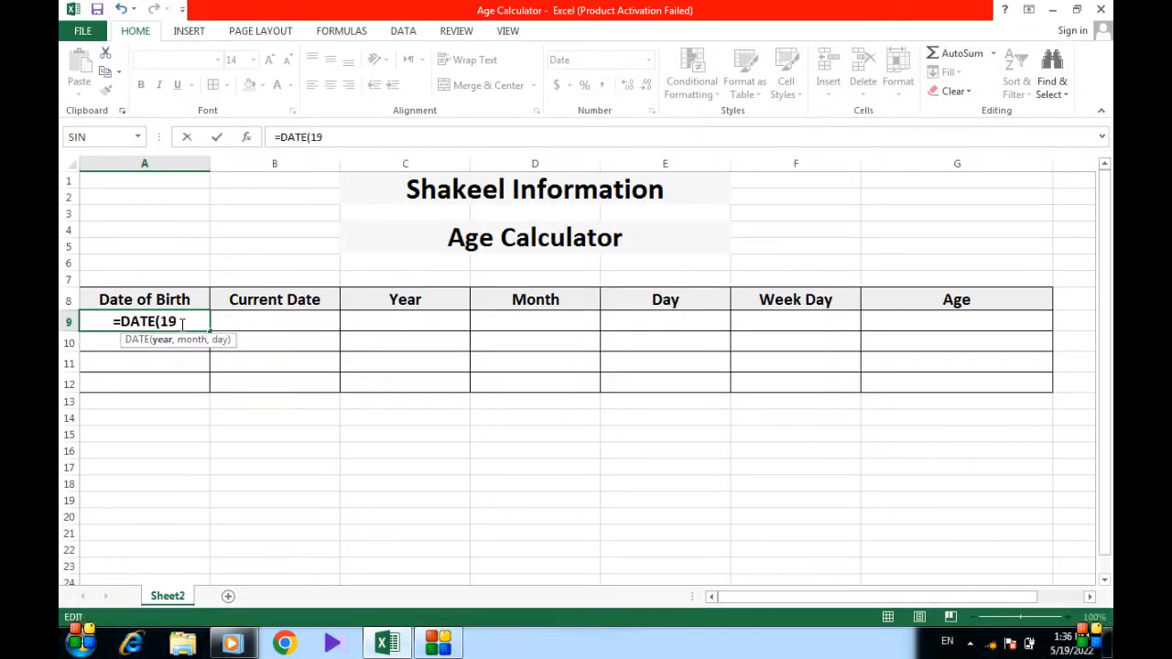
pyautogui.write('99,')
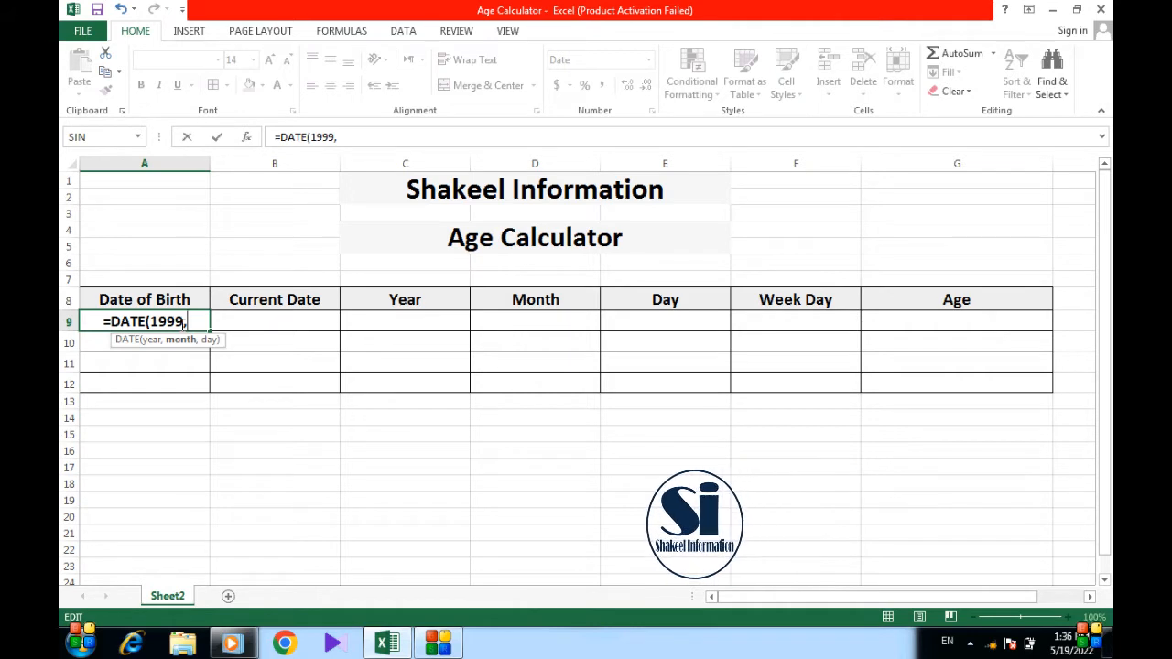
pyautogui.write('10')
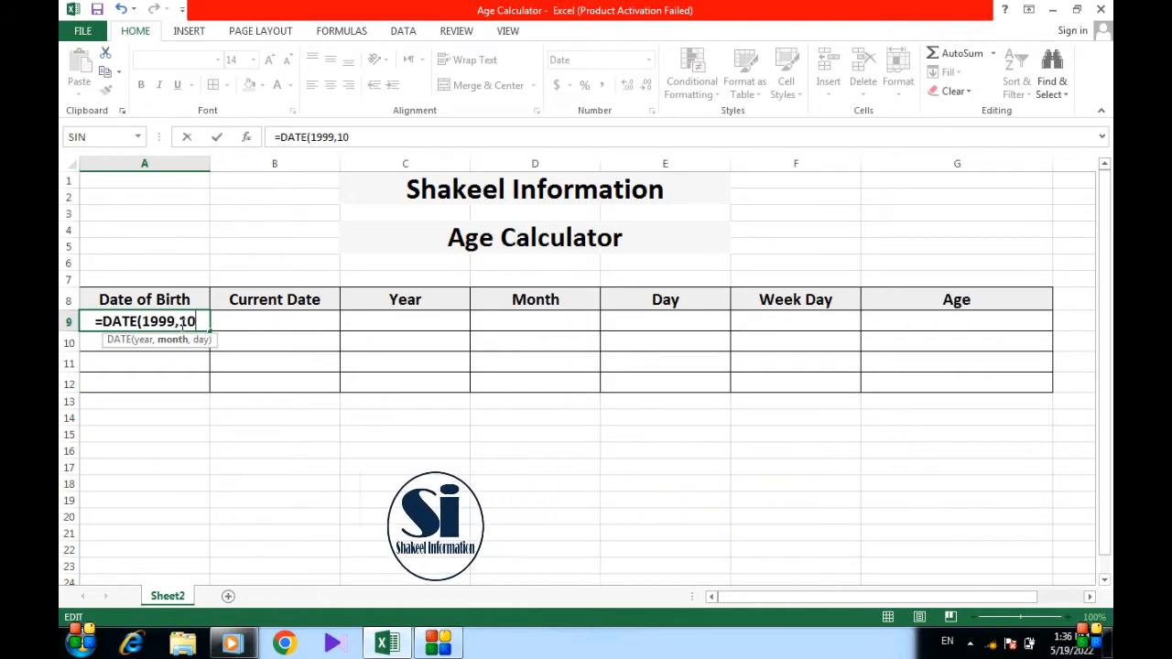
pyautogui.write(',17')
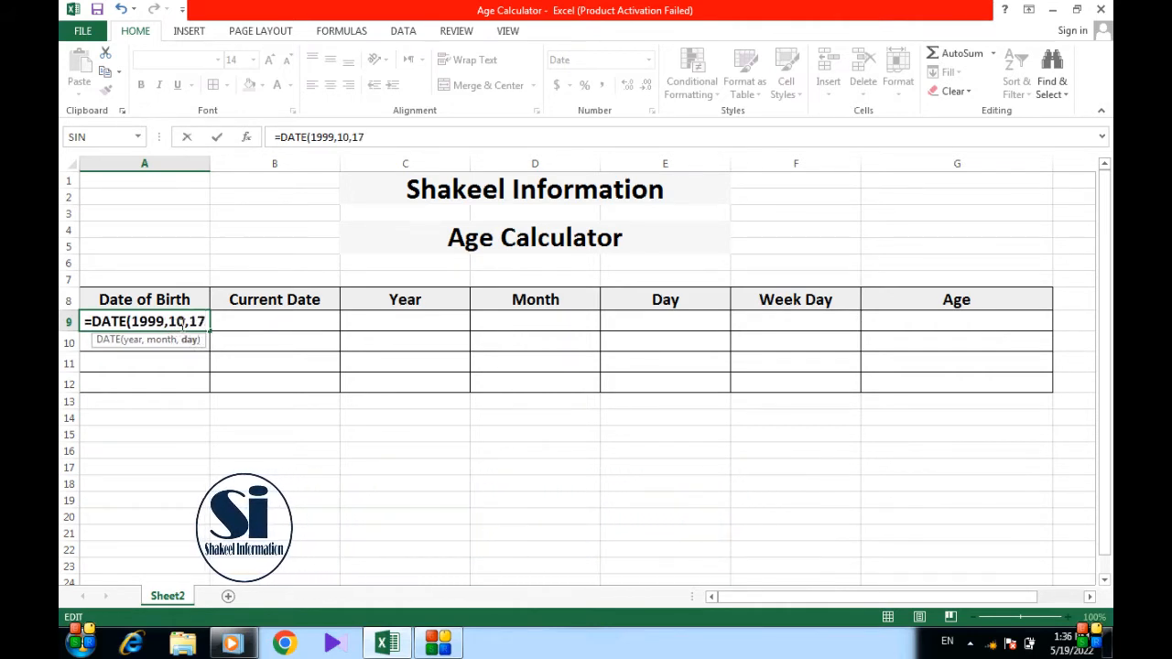
pyautogui.write(')')
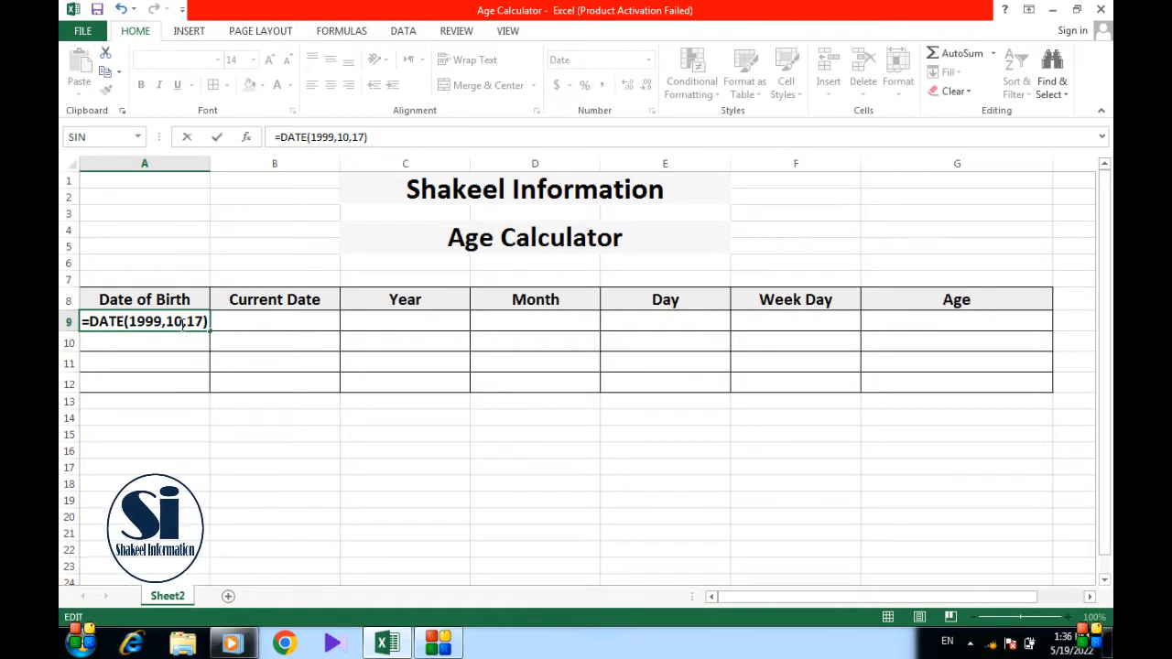
pyautogui.press('Return')
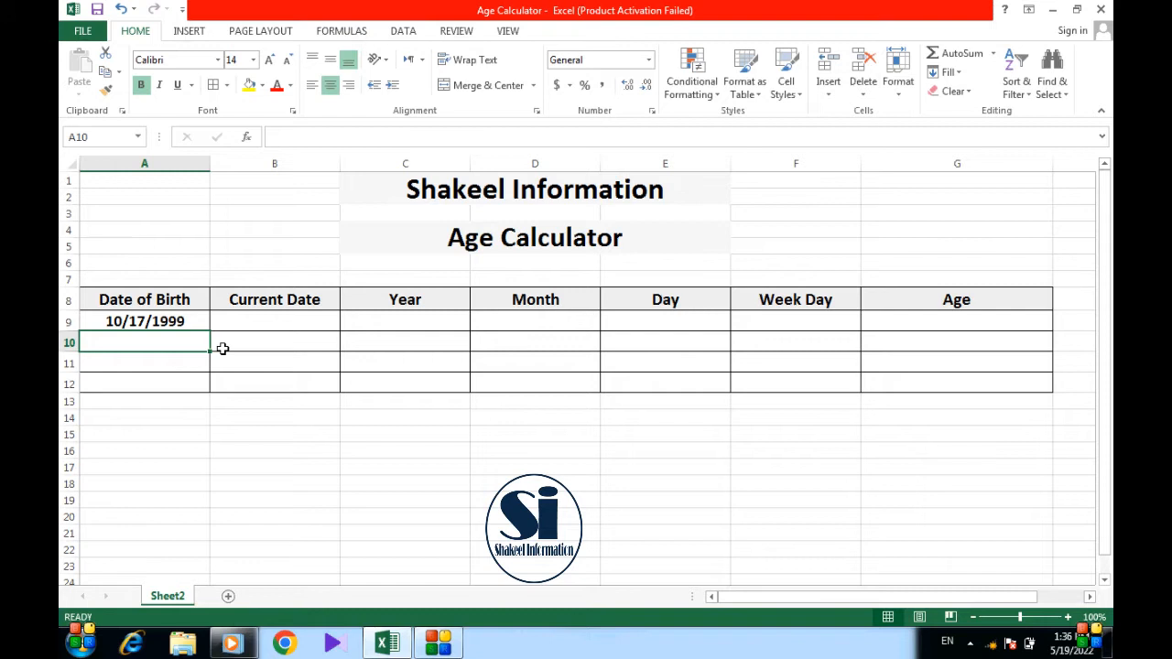
# Step: Enter the formula =TODAY() in cell B9 under Current Date
pyautogui.click(223, 348)
pyautogui.press('Up')
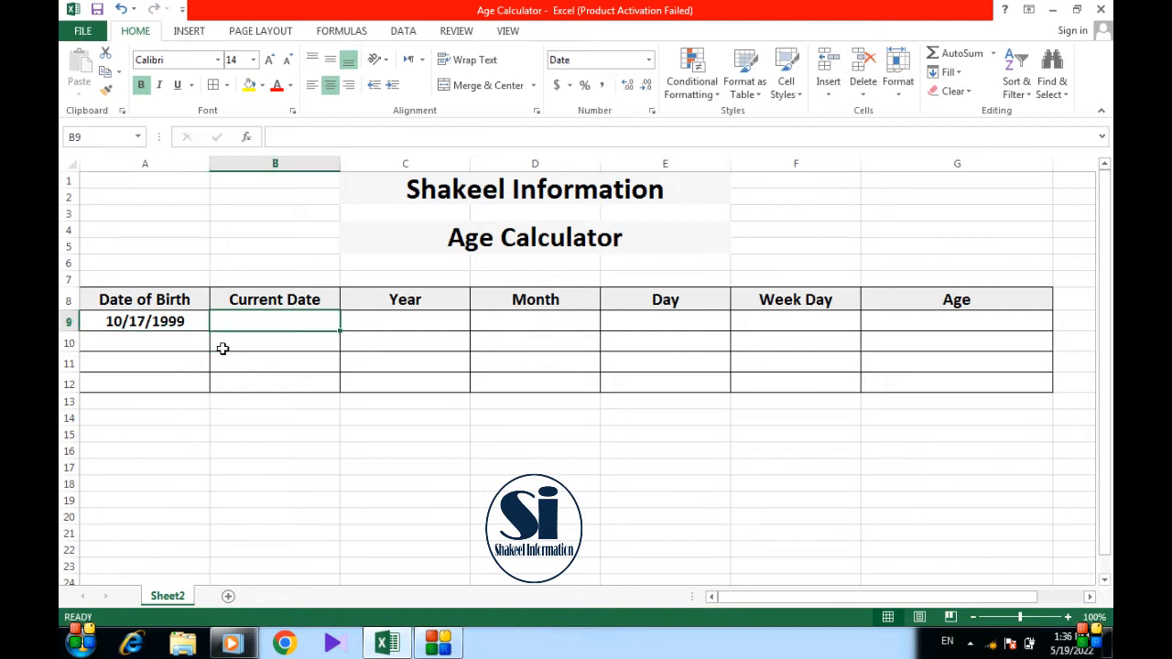
pyautogui.write('=today')
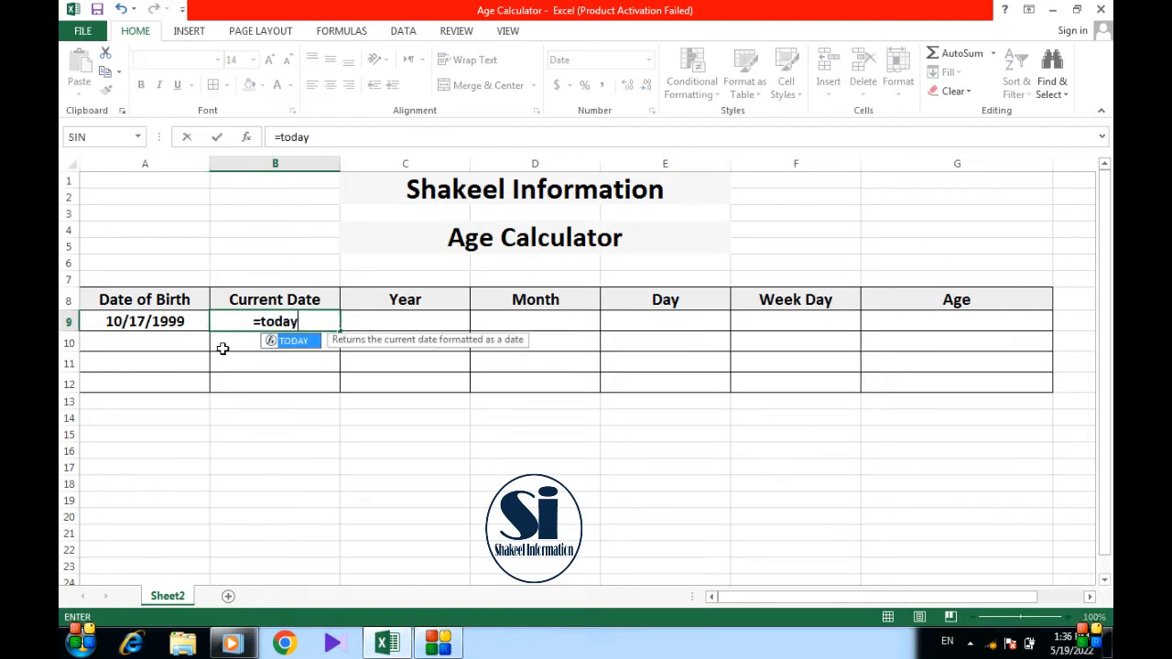
pyautogui.press('Tab')
pyautogui.write(')')
pyautogui.hotkey('ctrl', 'Return')
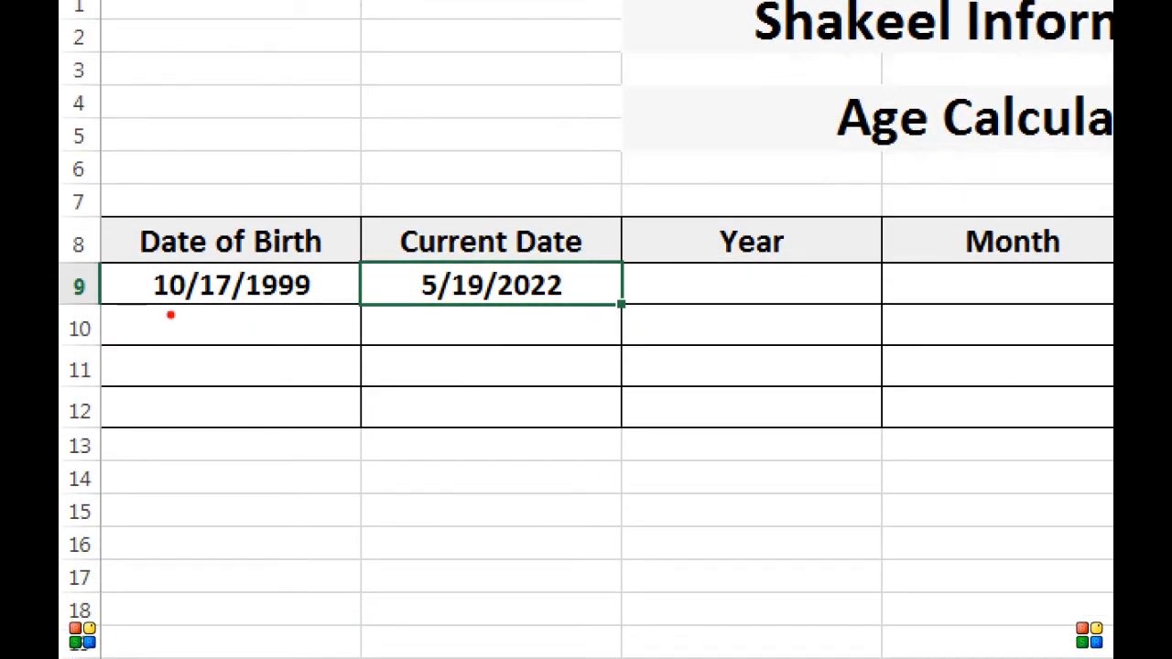
pyautogui.moveTo(166, 314); pyautogui.dragTo(286, 314)
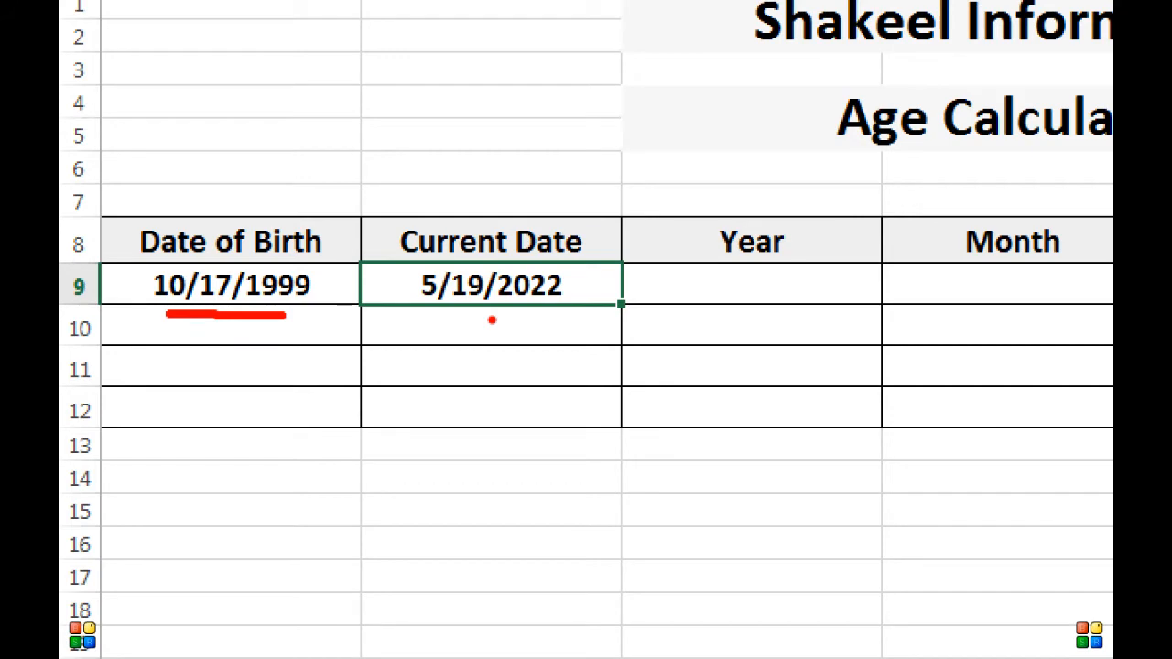
pyautogui.moveTo(492, 320); pyautogui.dragTo(564, 322)
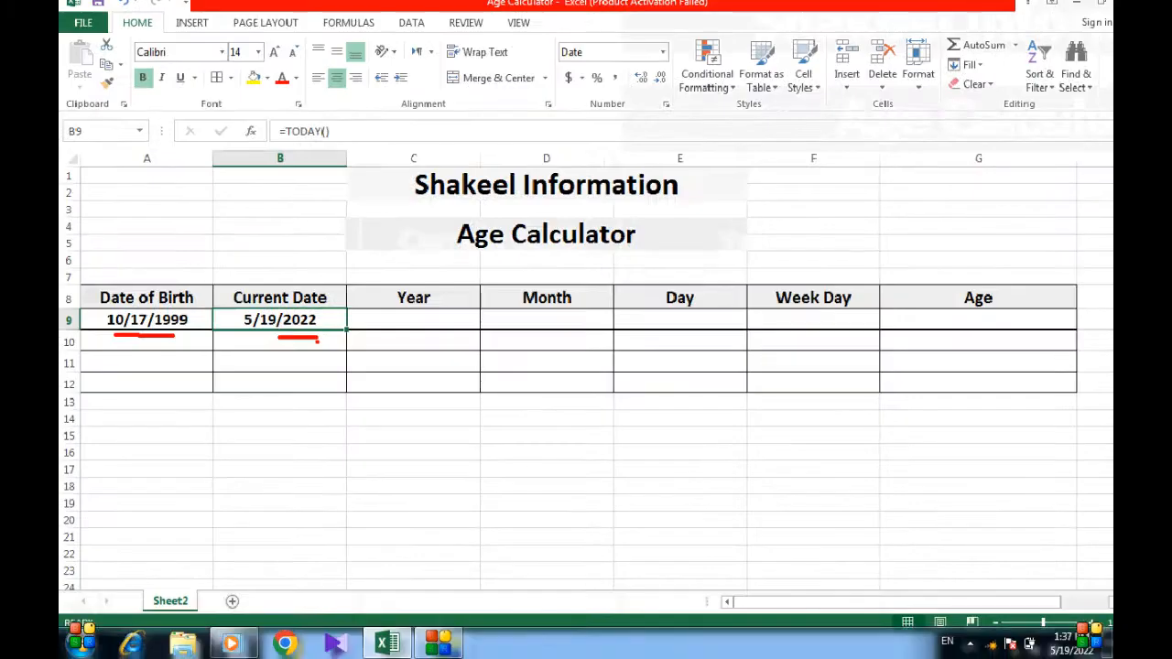
# Step: Calculate the completed years in cell C9 under Year with the formula =datedif(A9,B9,"Y")
pyautogui.click(397, 326)
pyautogui.write('=')
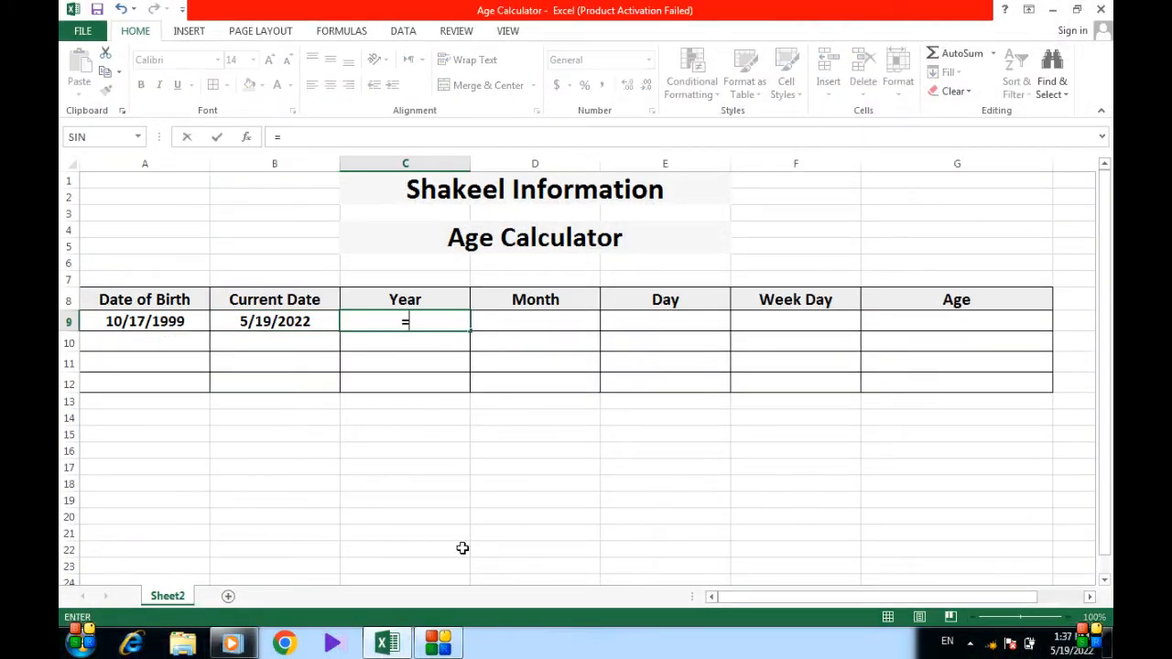
pyautogui.write('datee')
pyautogui.press('BackSpace')
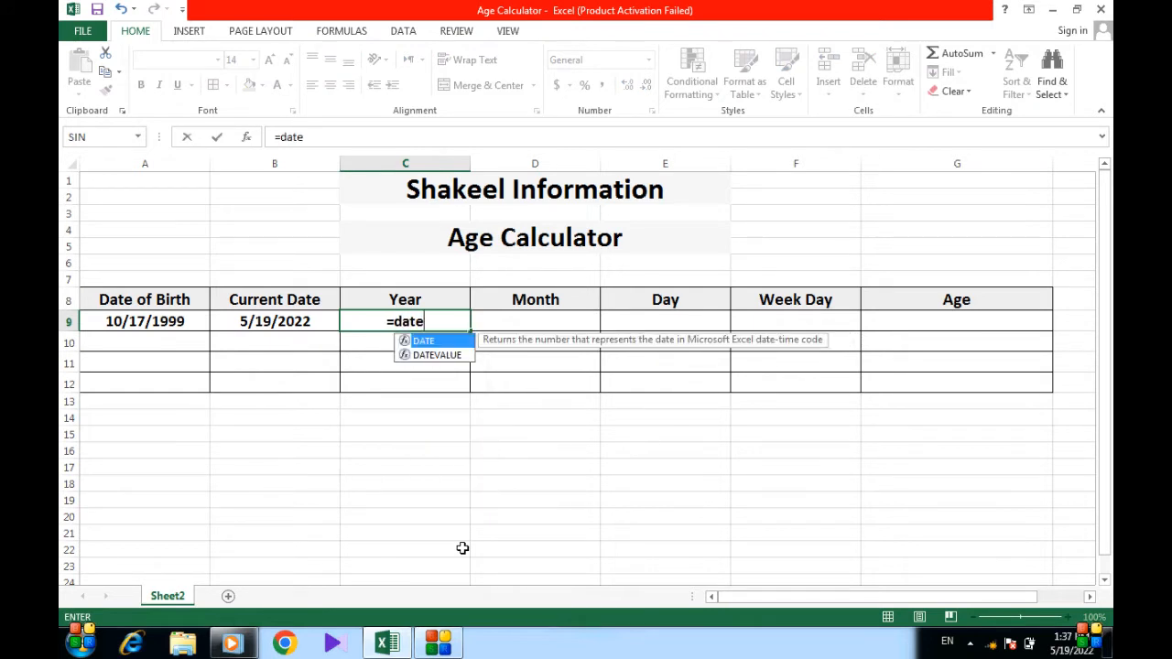
pyautogui.write('dif')
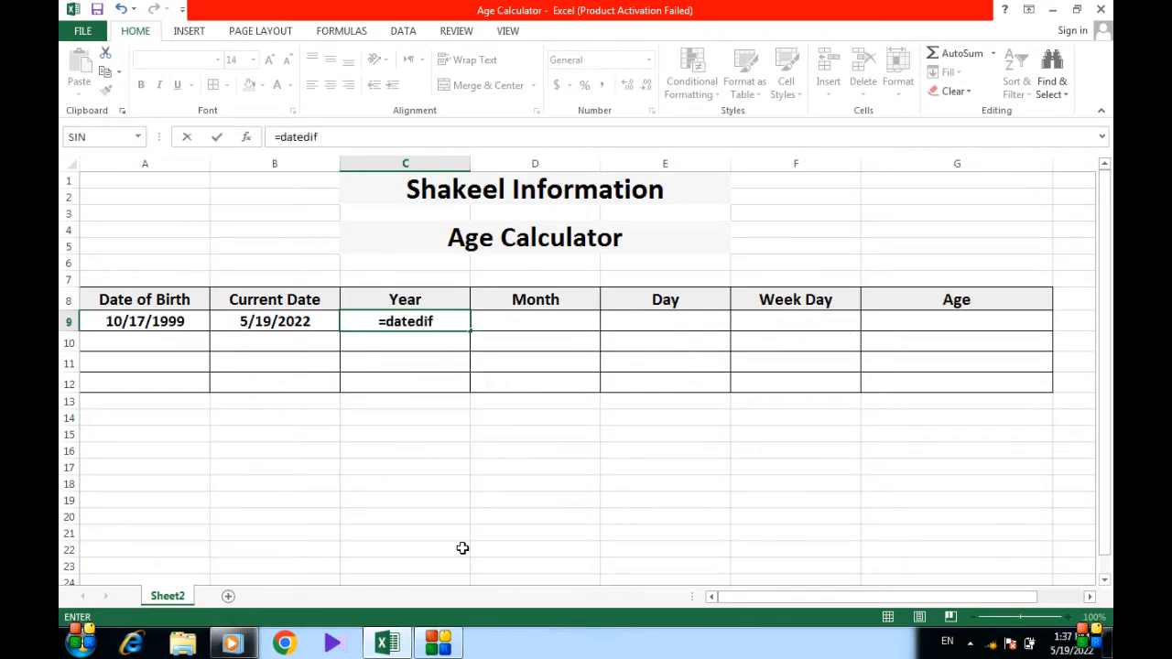
pyautogui.write('(')
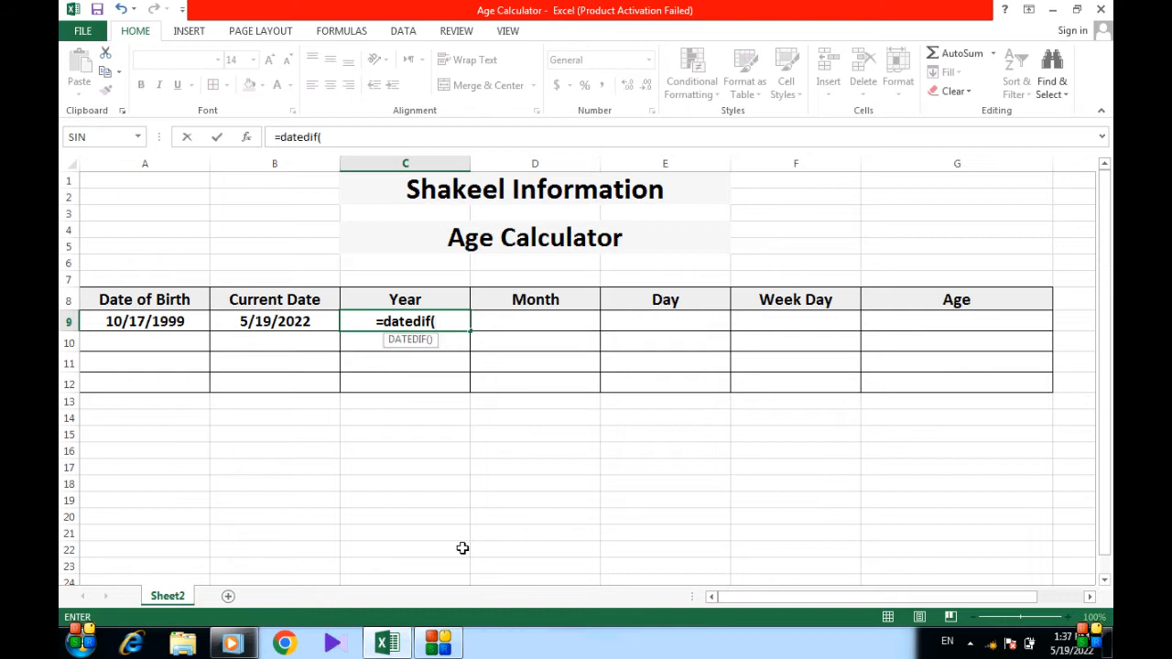
pyautogui.click(171, 320)
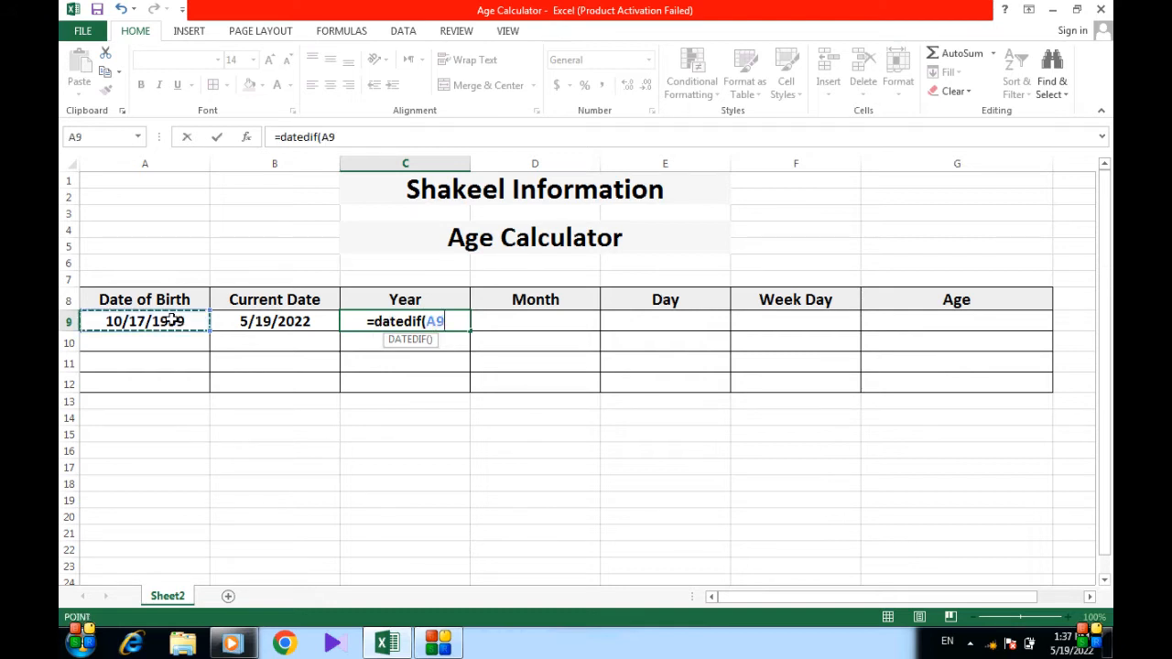
pyautogui.write(',')
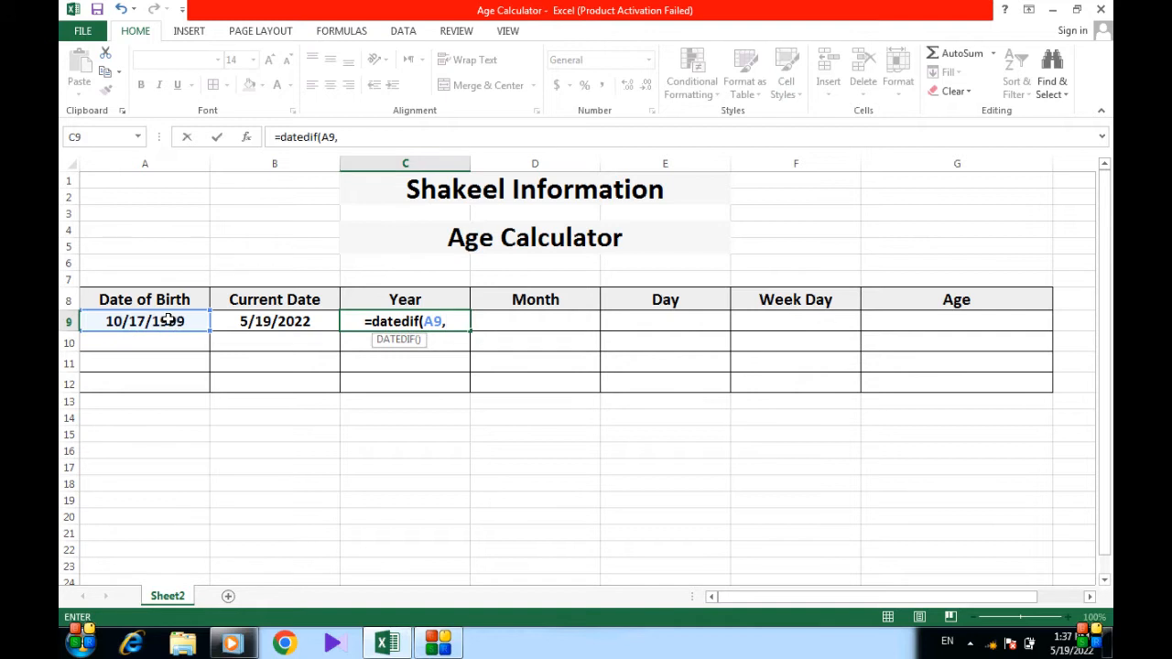
pyautogui.click(302, 317)
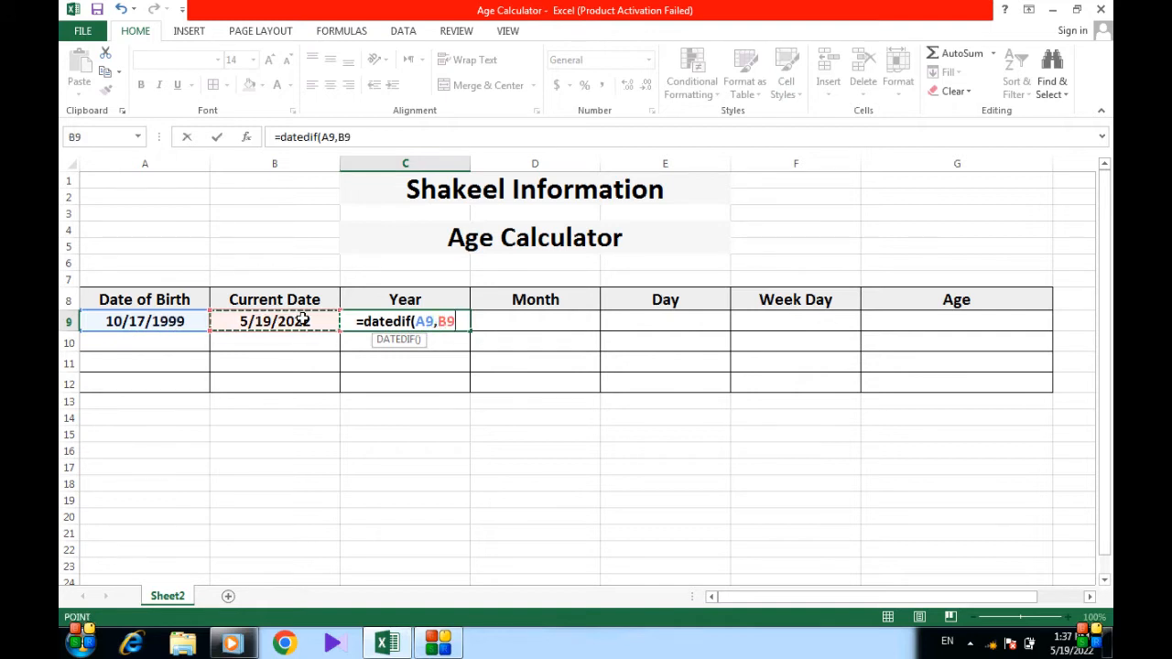
pyautogui.write(',"')
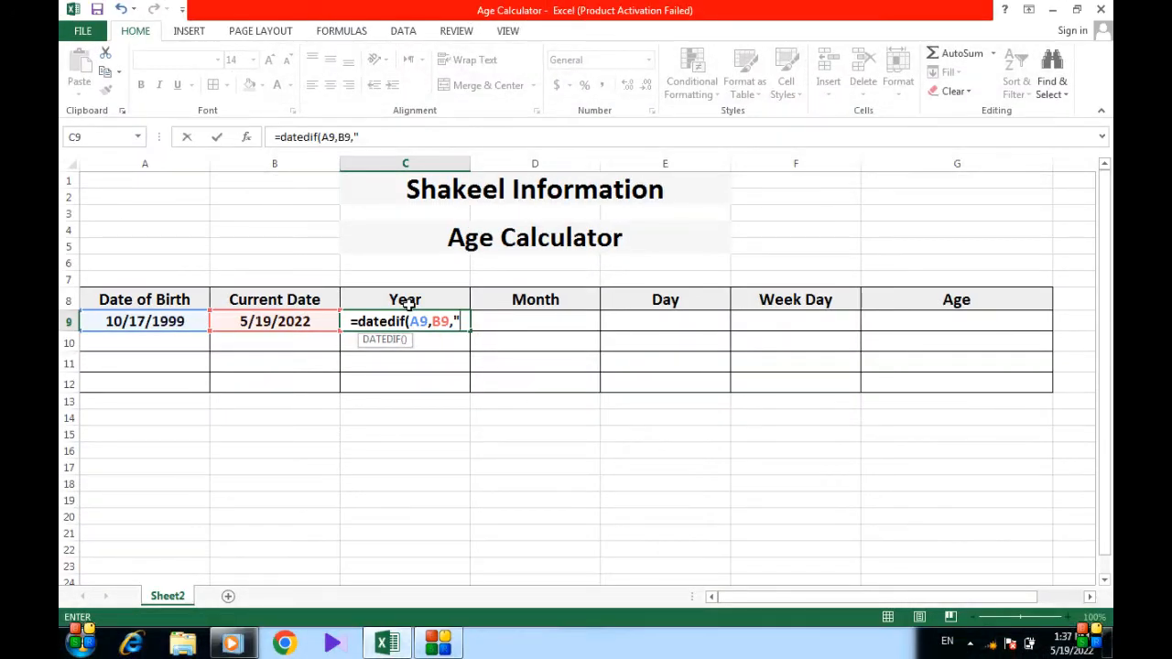
pyautogui.write('Y')
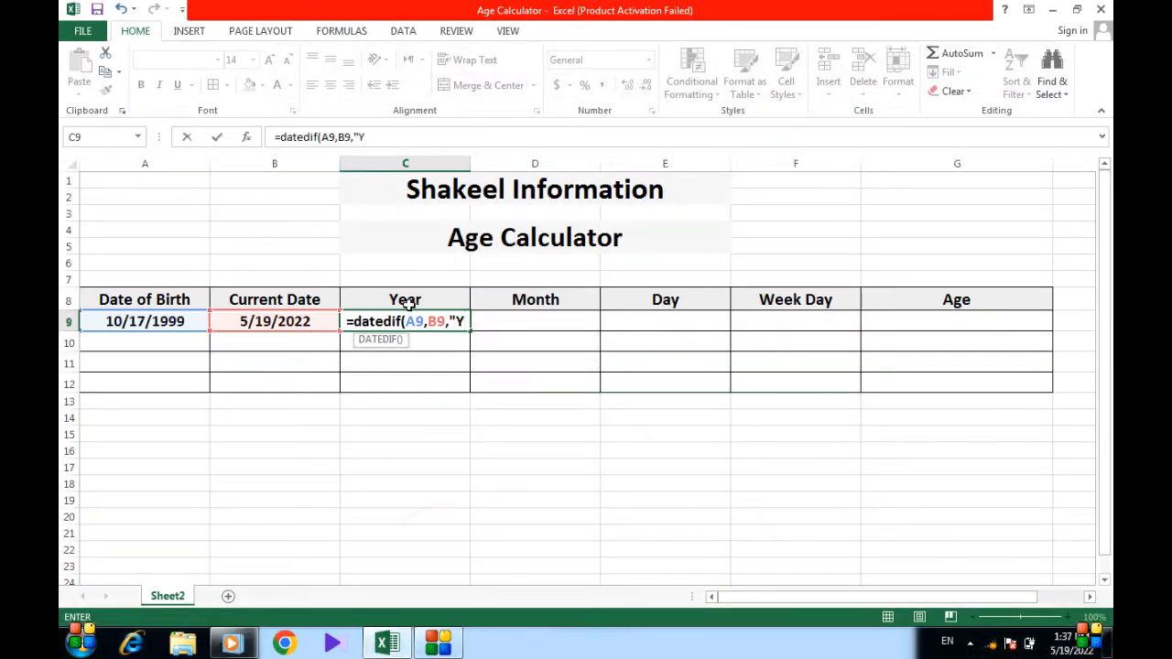
pyautogui.write('")')
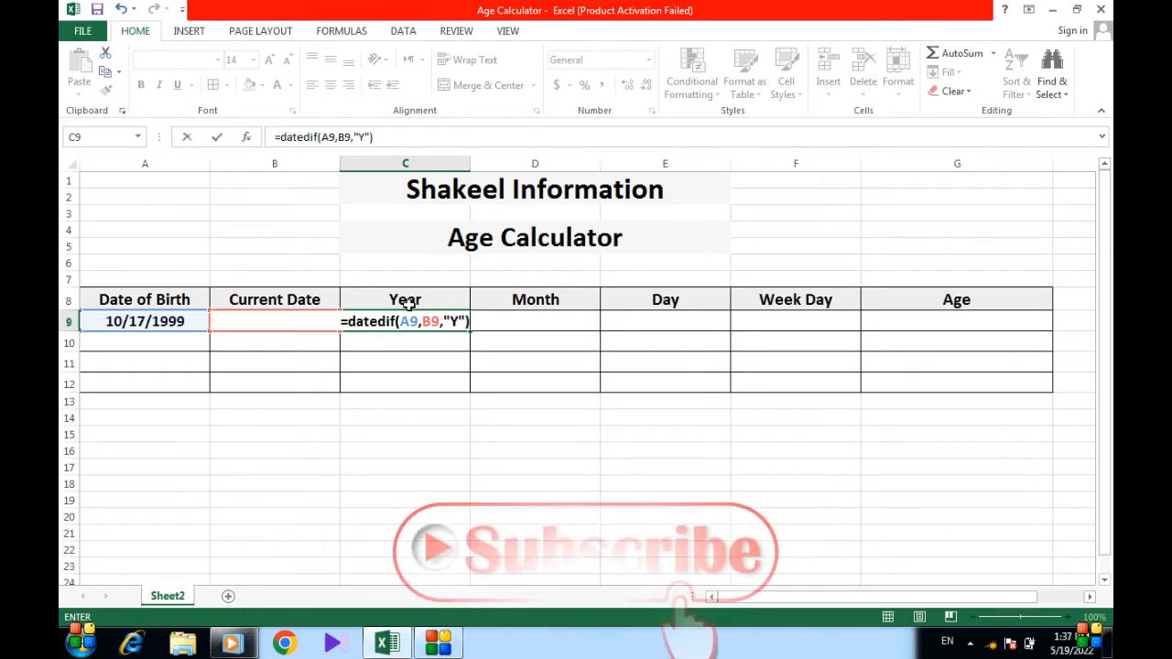
pyautogui.press('Return')
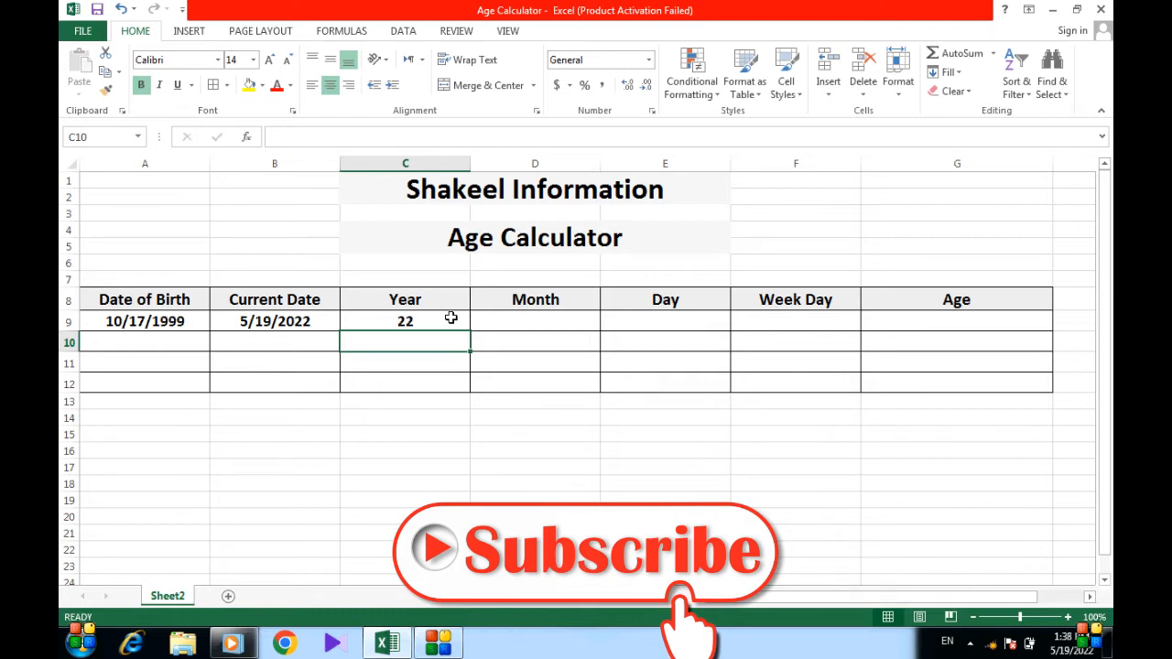
# Step: Calculate the remaining months in cell D9 under Month with the formula =datedif(A9,B9,"YM")
pyautogui.click(523, 322)
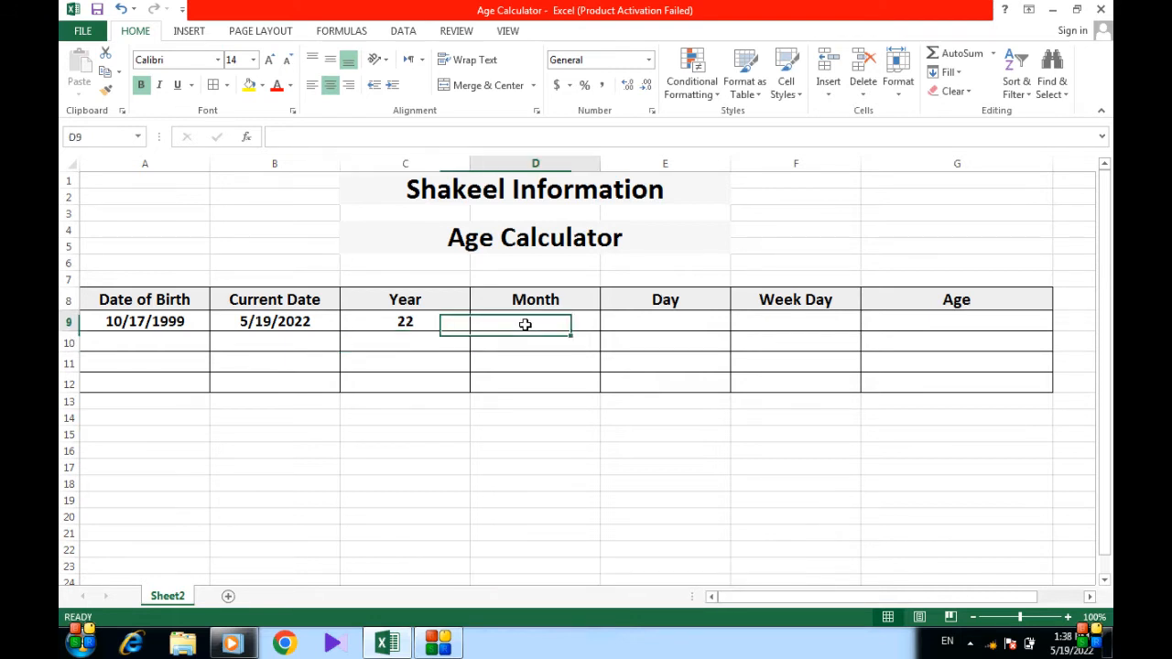
pyautogui.write('=datedif(')
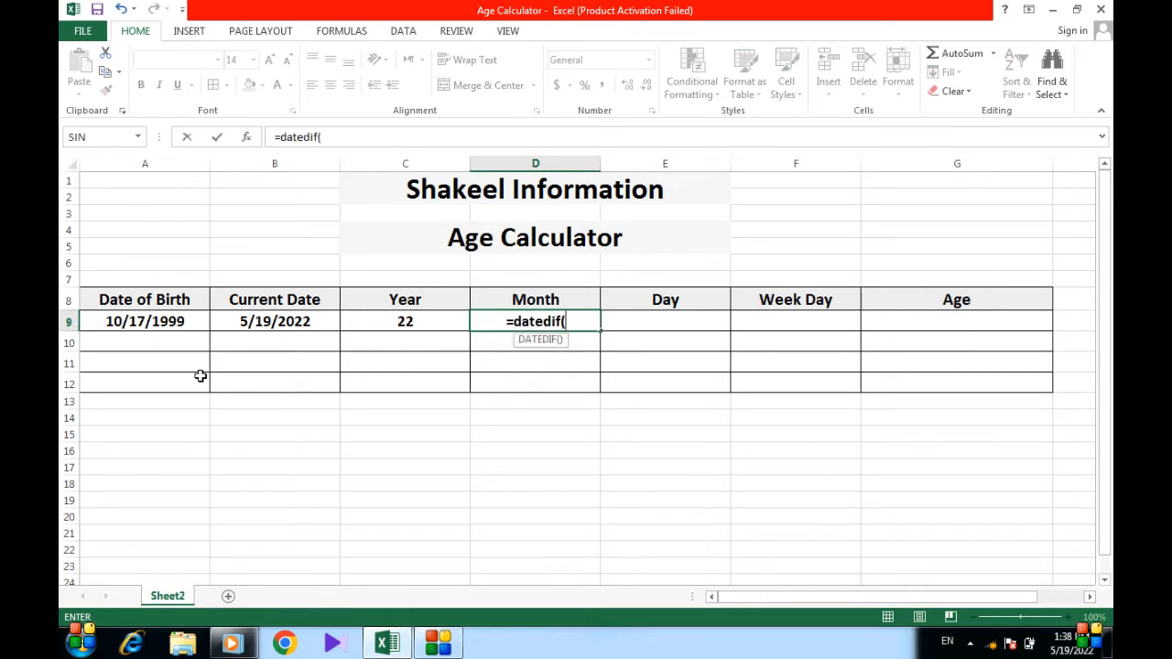
pyautogui.click(174, 325)
pyautogui.write(',')
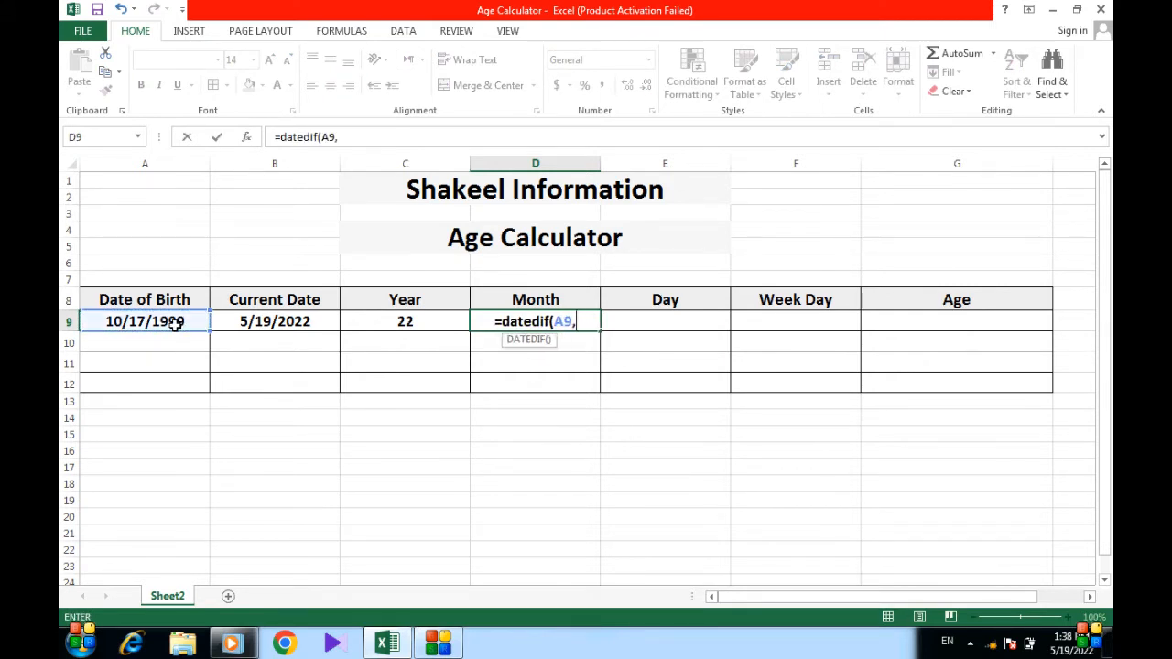
pyautogui.click(264, 321)
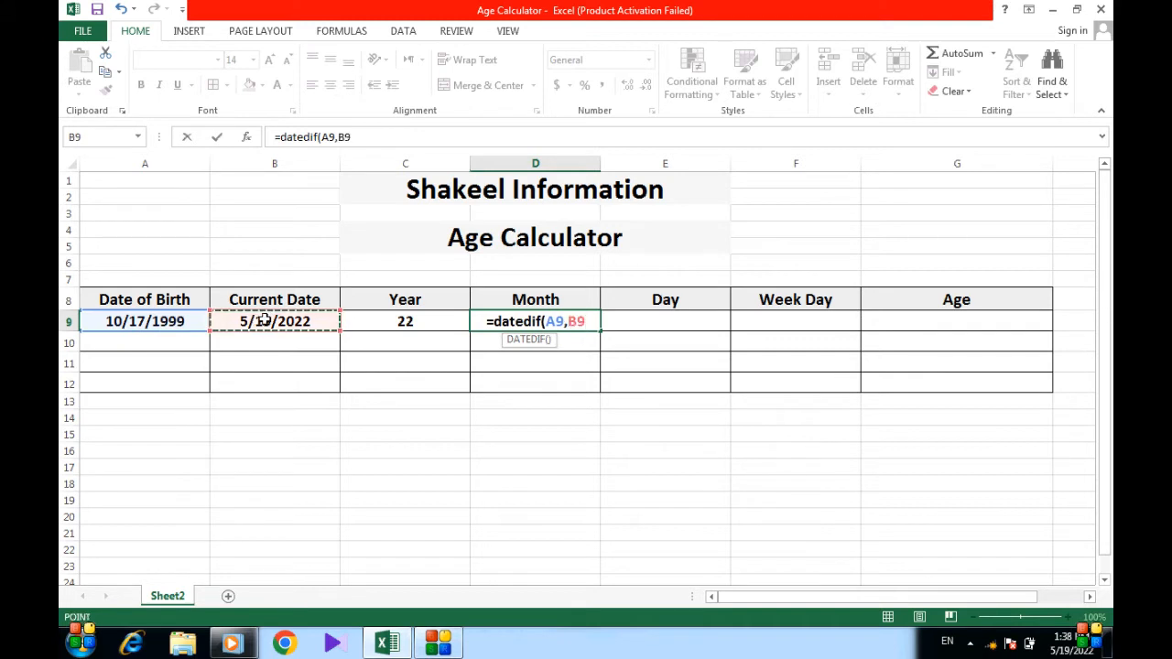
pyautogui.write(',"')
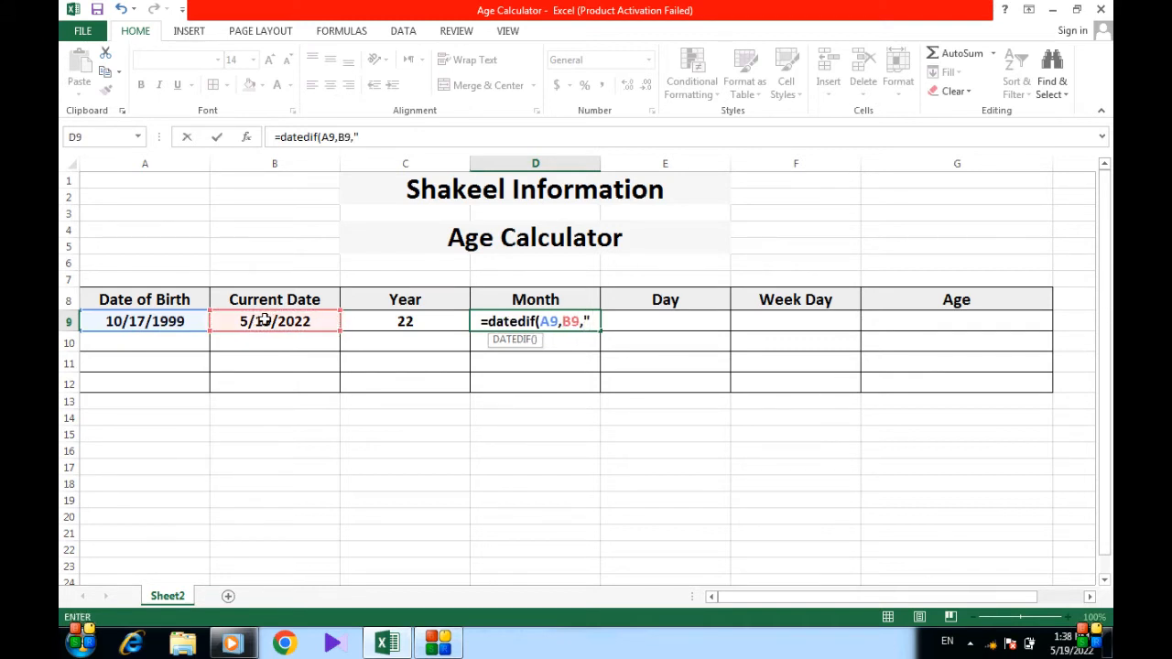
pyautogui.write('Y')
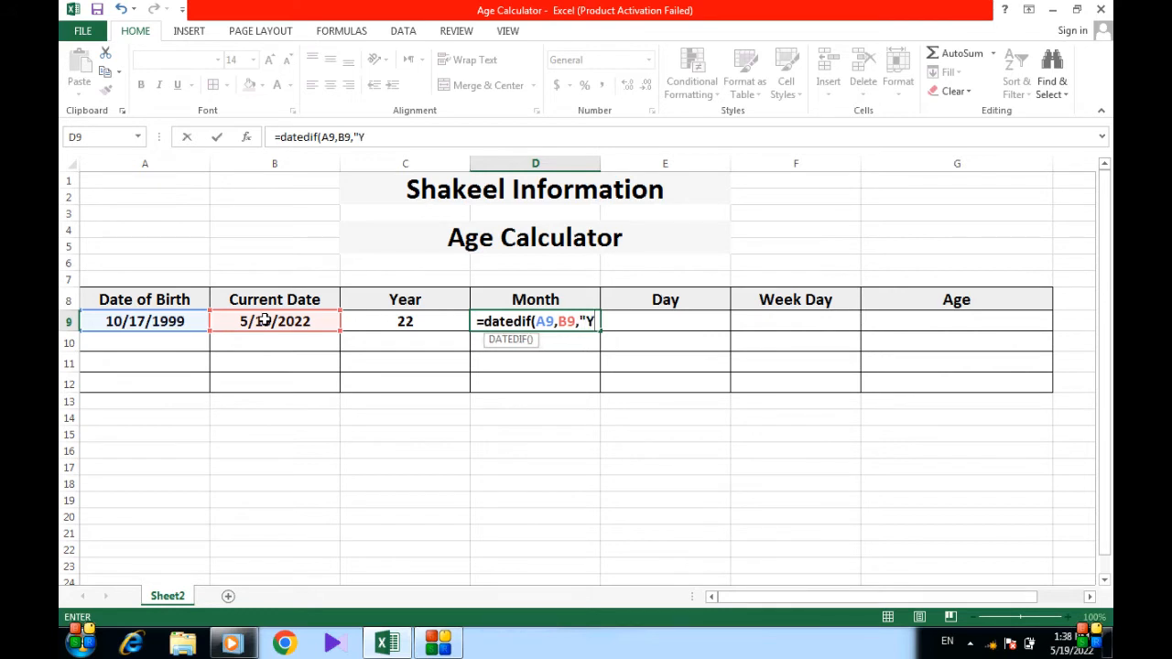
pyautogui.write('M")')
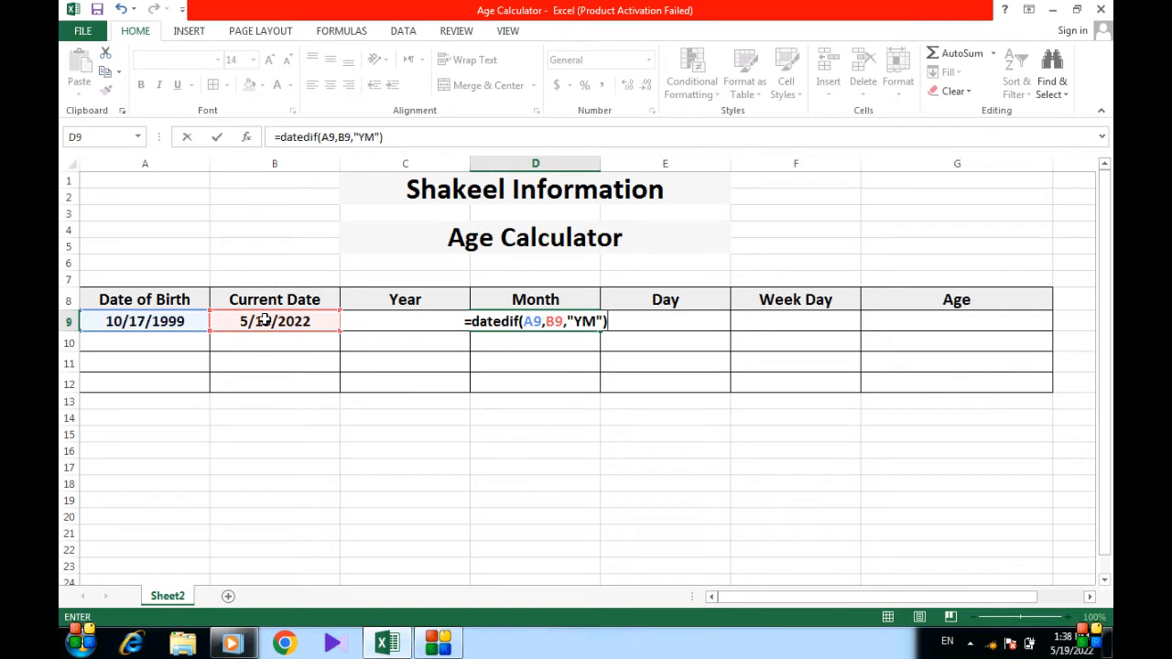
pyautogui.press('Return')
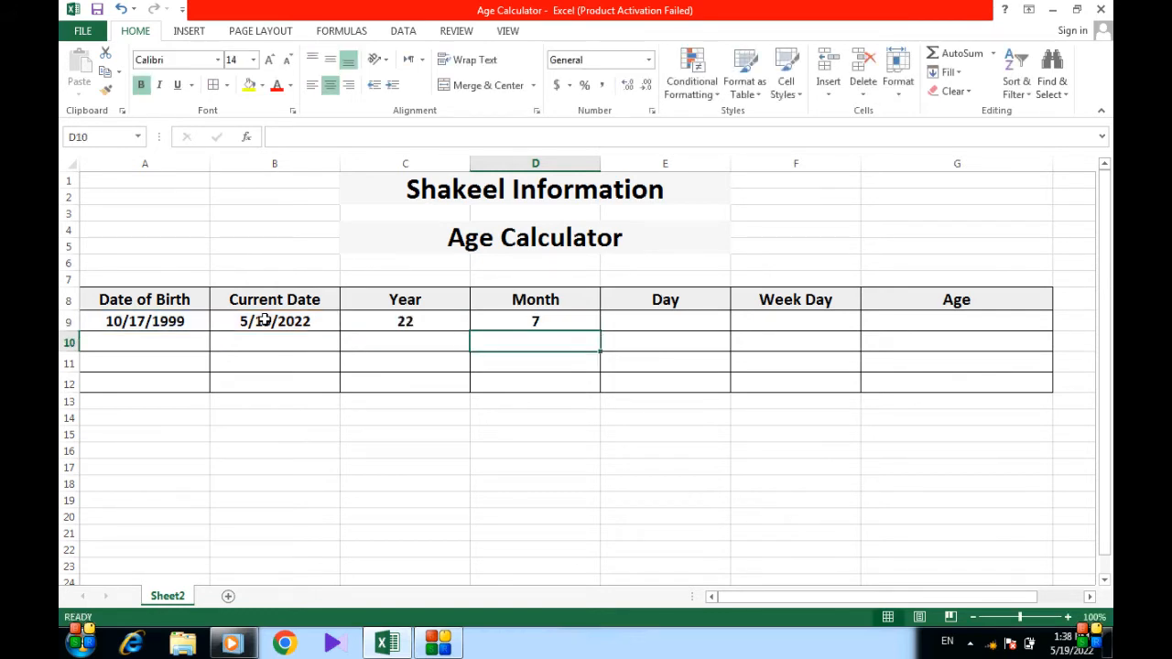
pyautogui.press('Up')
pyautogui.press('Right')
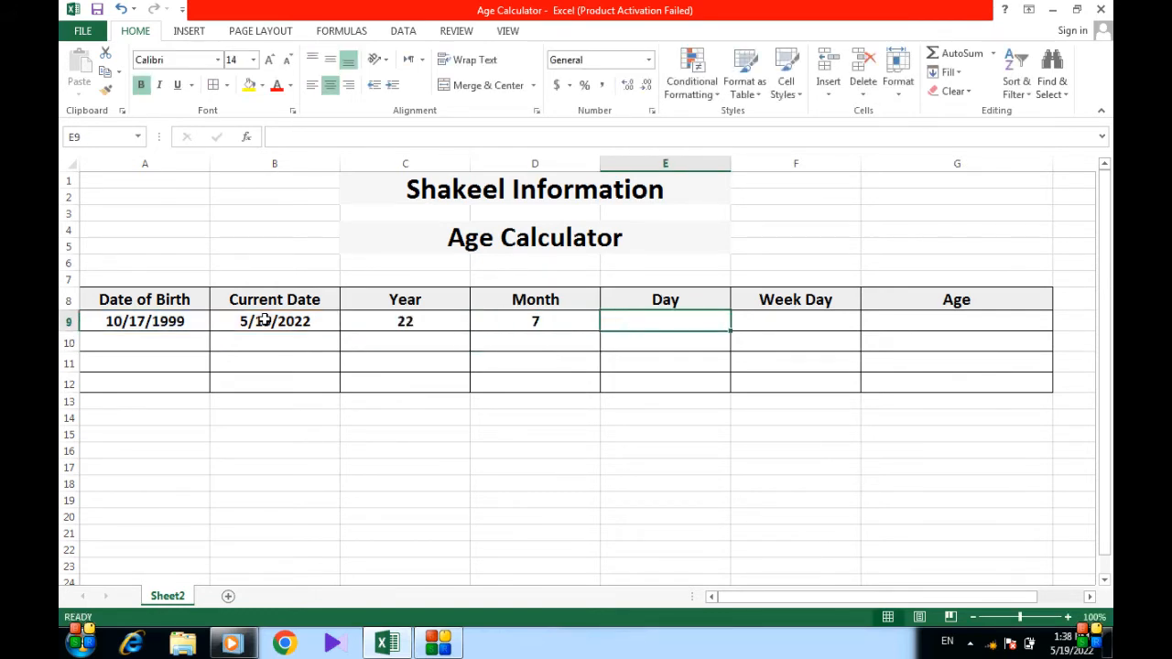
pyautogui.write('=da')
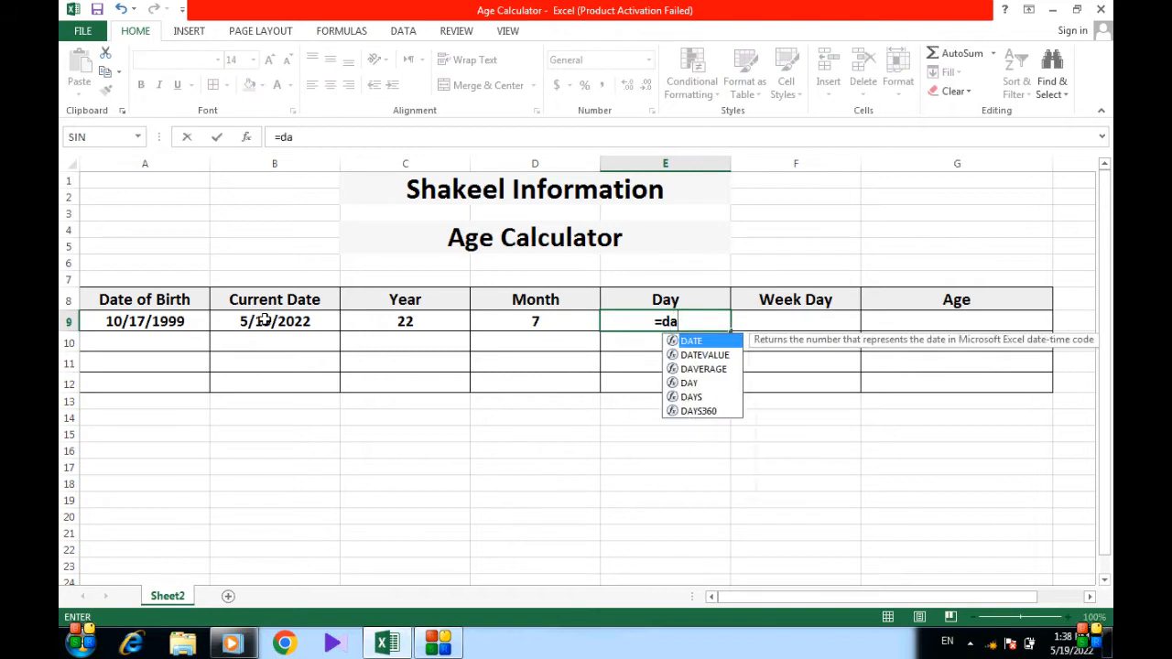
pyautogui.write('tedif')
pyautogui.press('Right')
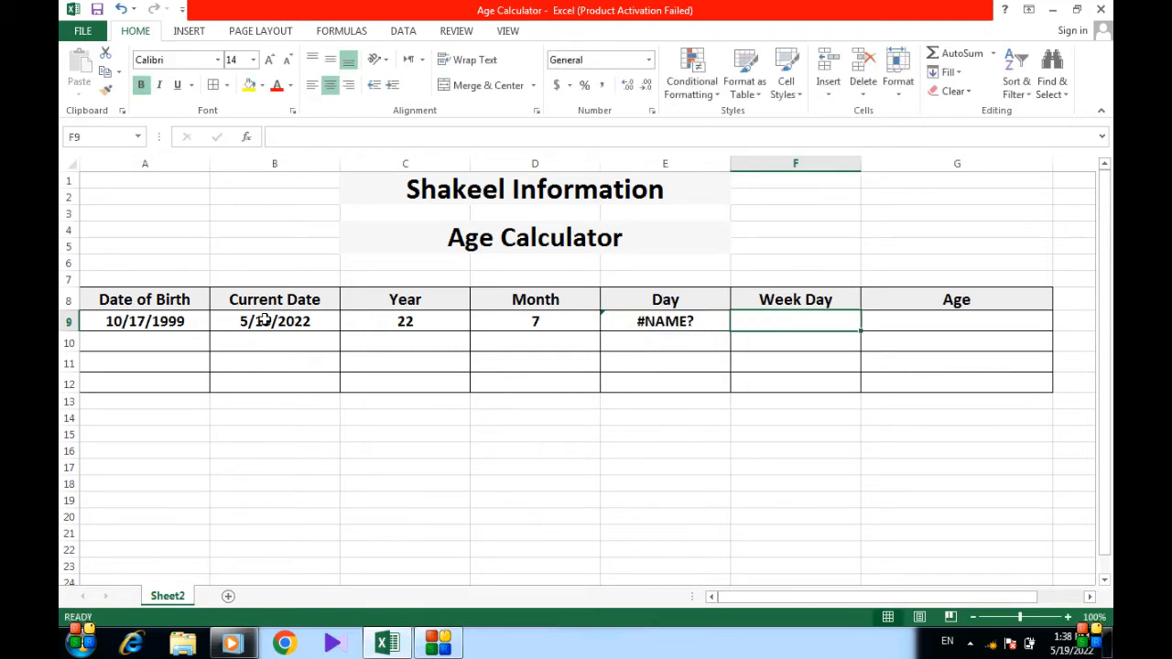
# Step: Calculate the remaining days in cell E9 under Day with the formula =datedif(A9,B9,"MD")
pyautogui.press('Left')
pyautogui.write('=dt')
pyautogui.press('BackSpace')
pyautogui.write('a')
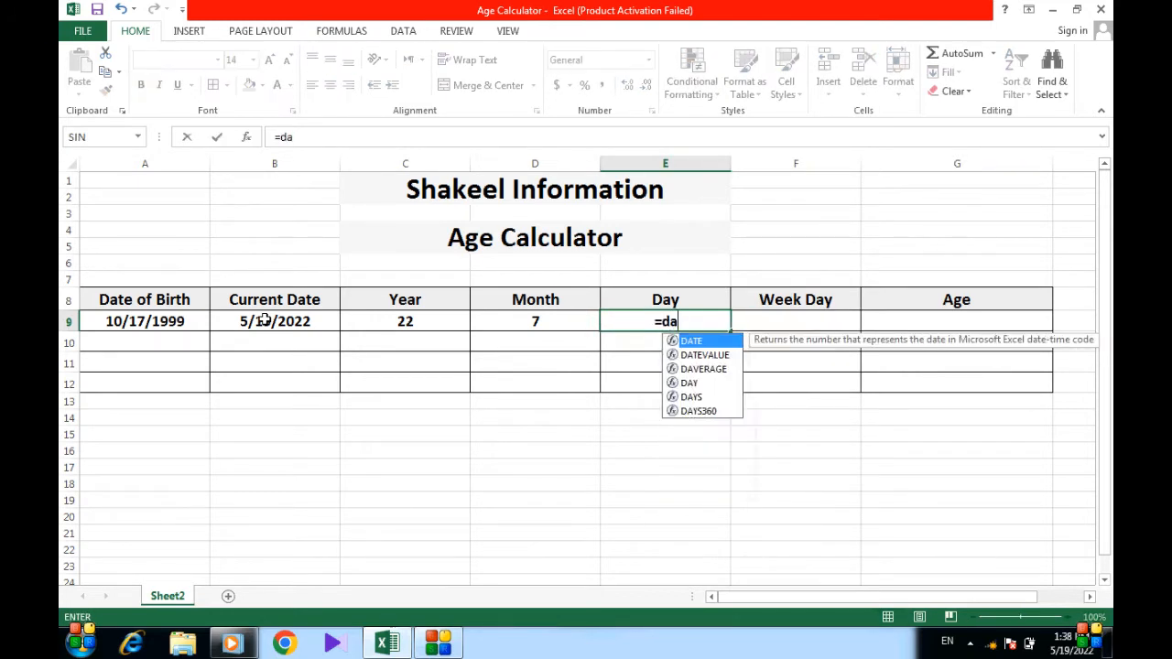
pyautogui.write('tedif(')
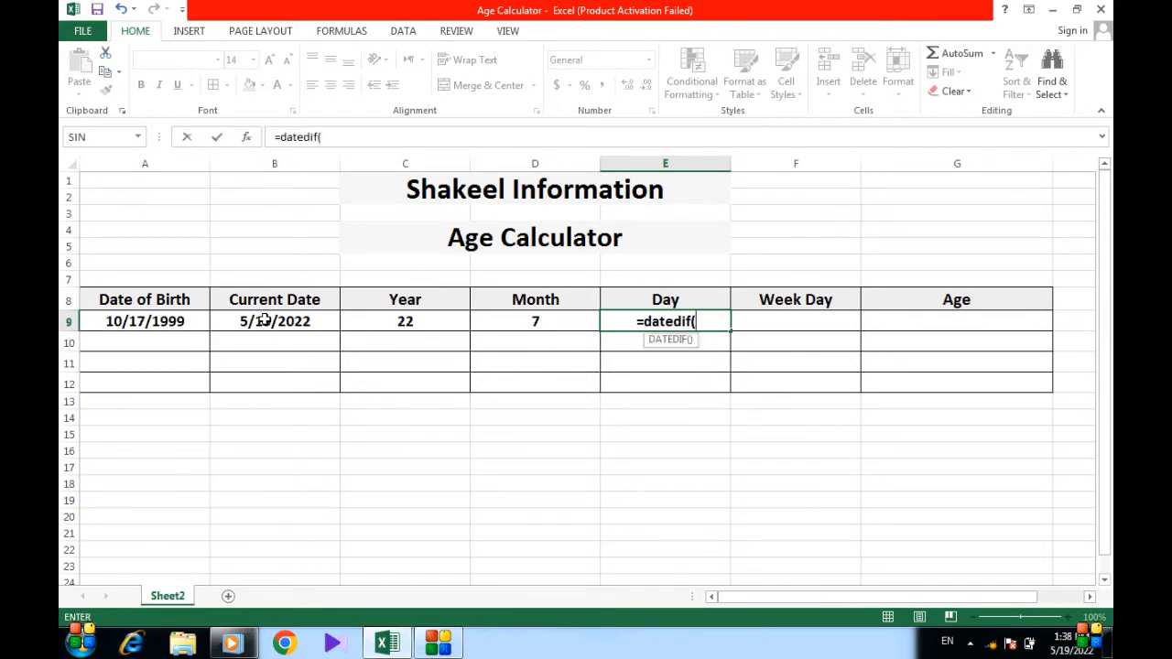
pyautogui.click(109, 321)
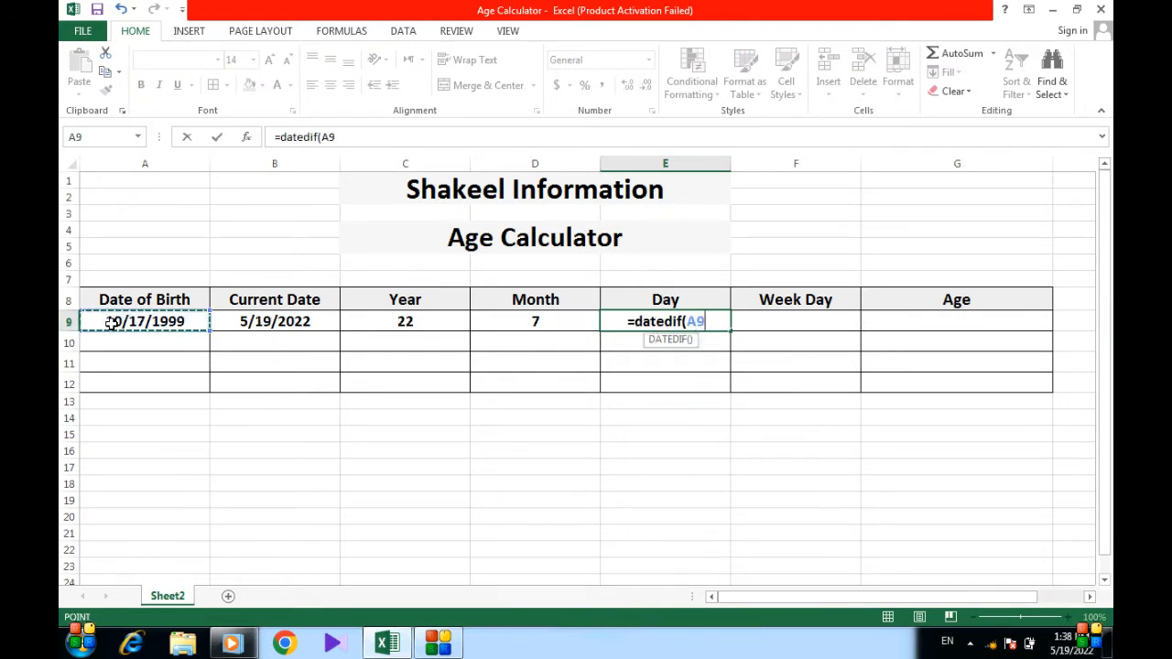
pyautogui.write(',')
pyautogui.click(245, 317)
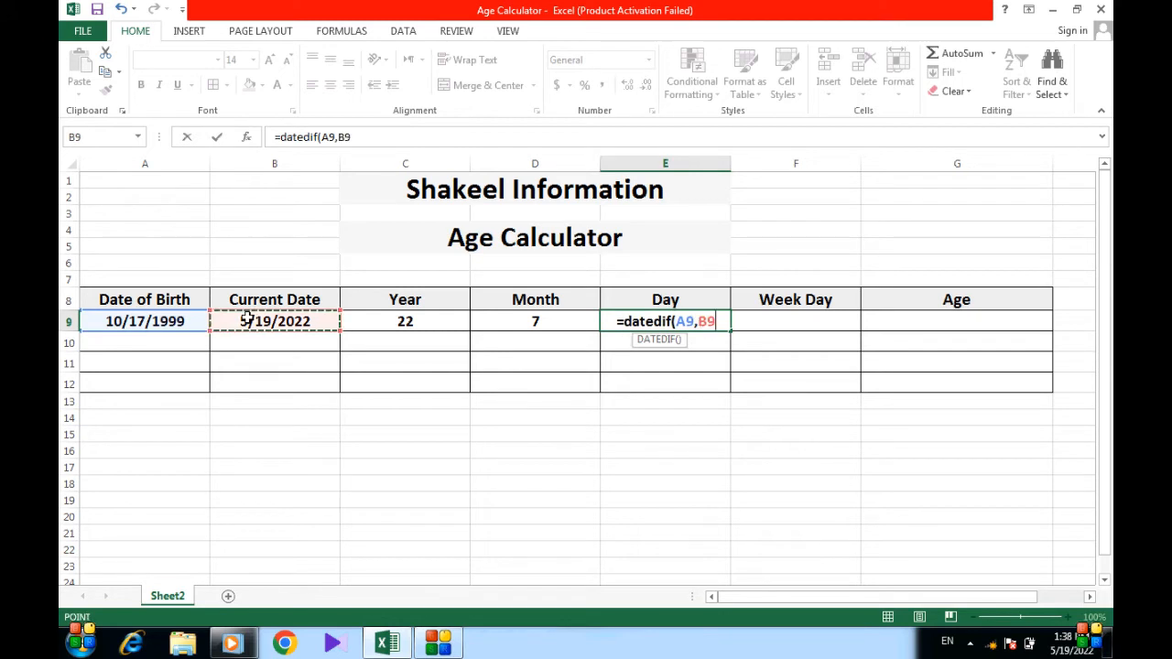
pyautogui.write(',"')
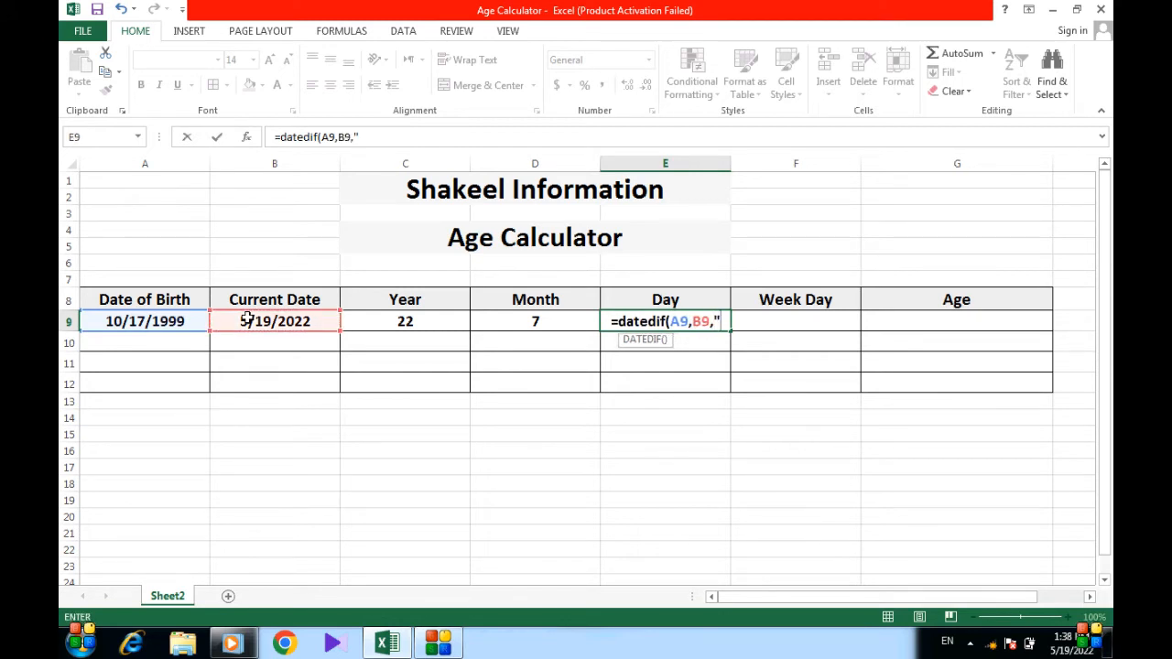
pyautogui.write('MD')
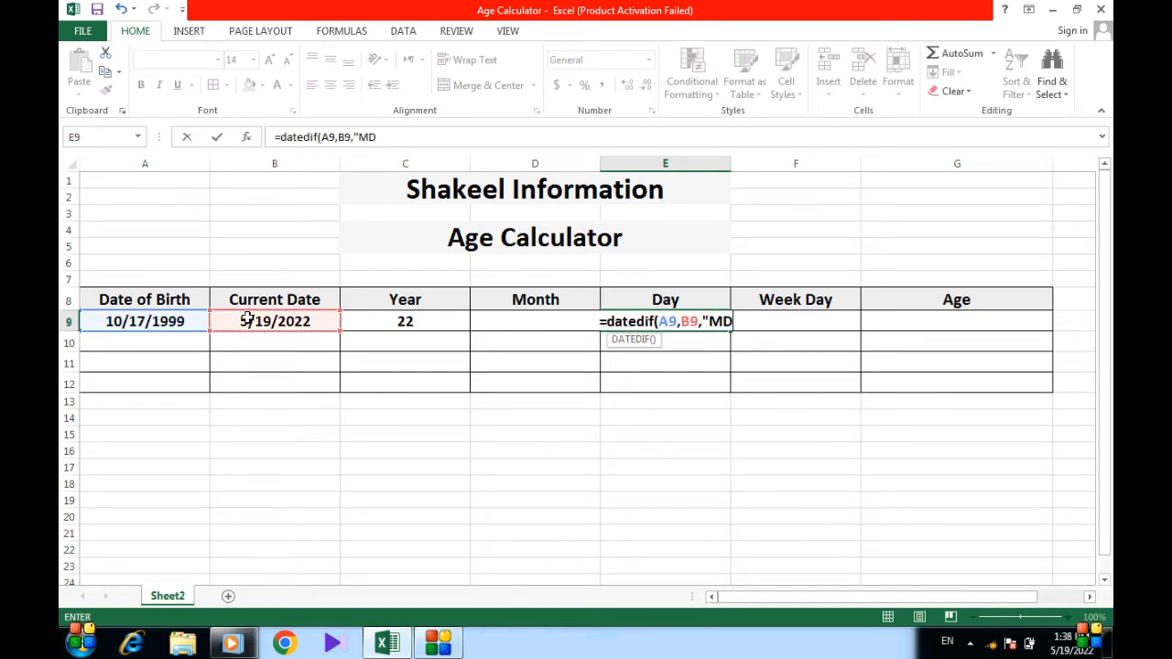
pyautogui.write('")')
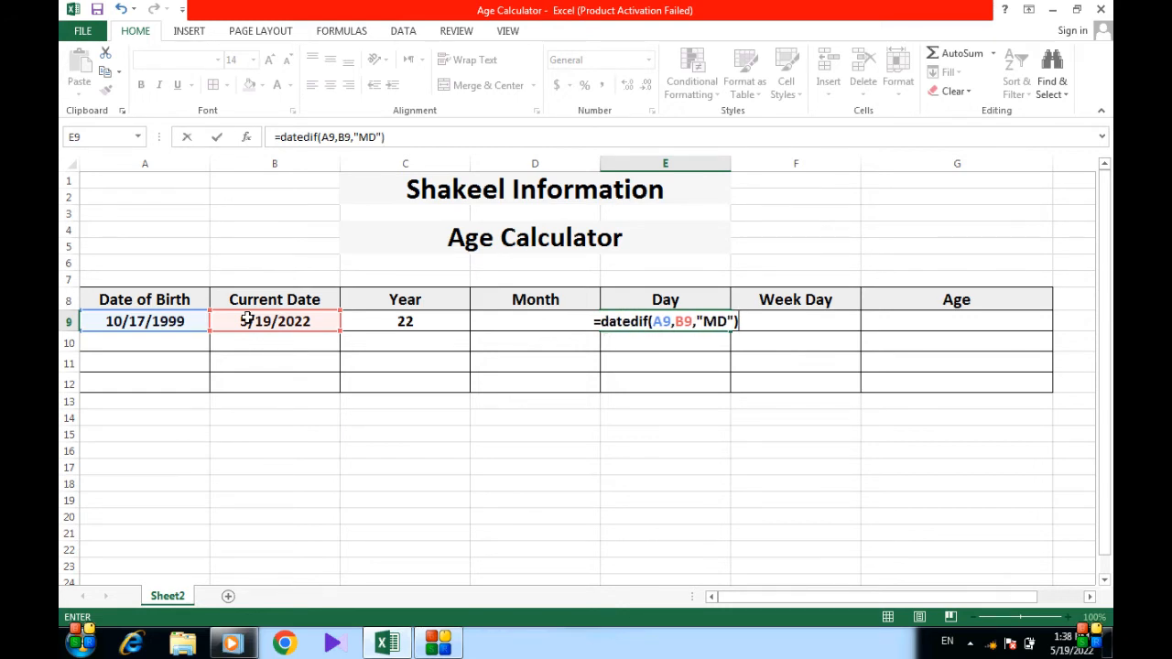
pyautogui.press('Return')
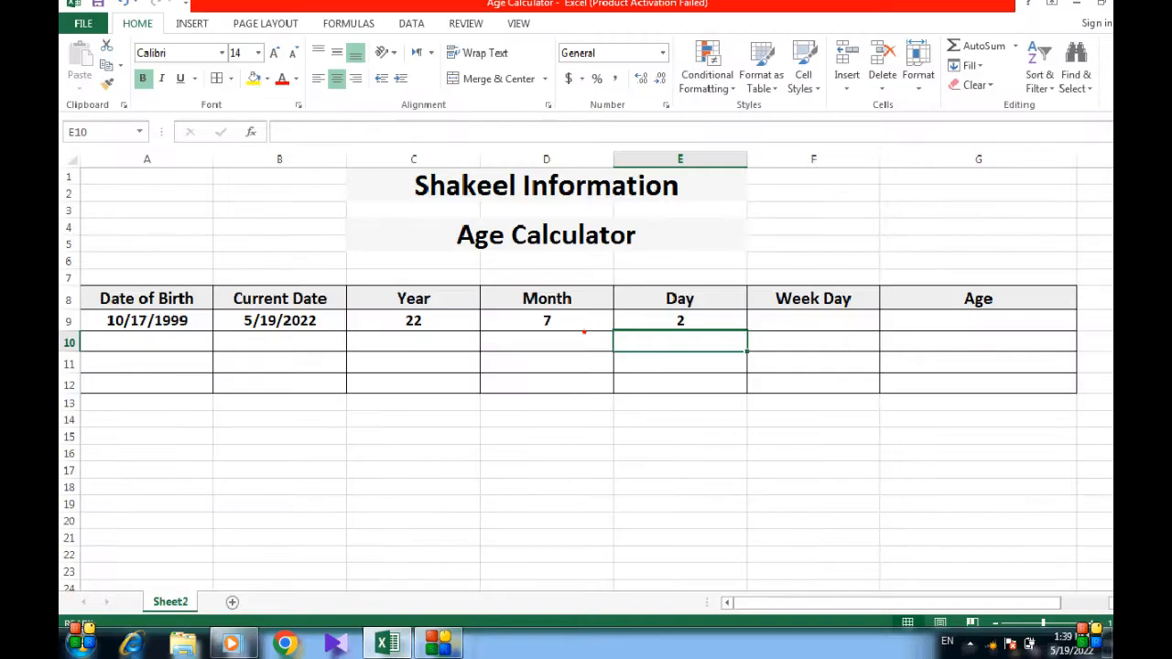
# Step: Derive the full weekday name of the date of birth in cell F9 with the formula =TEXT(A9,"DDDD")
pyautogui.click(747, 324)
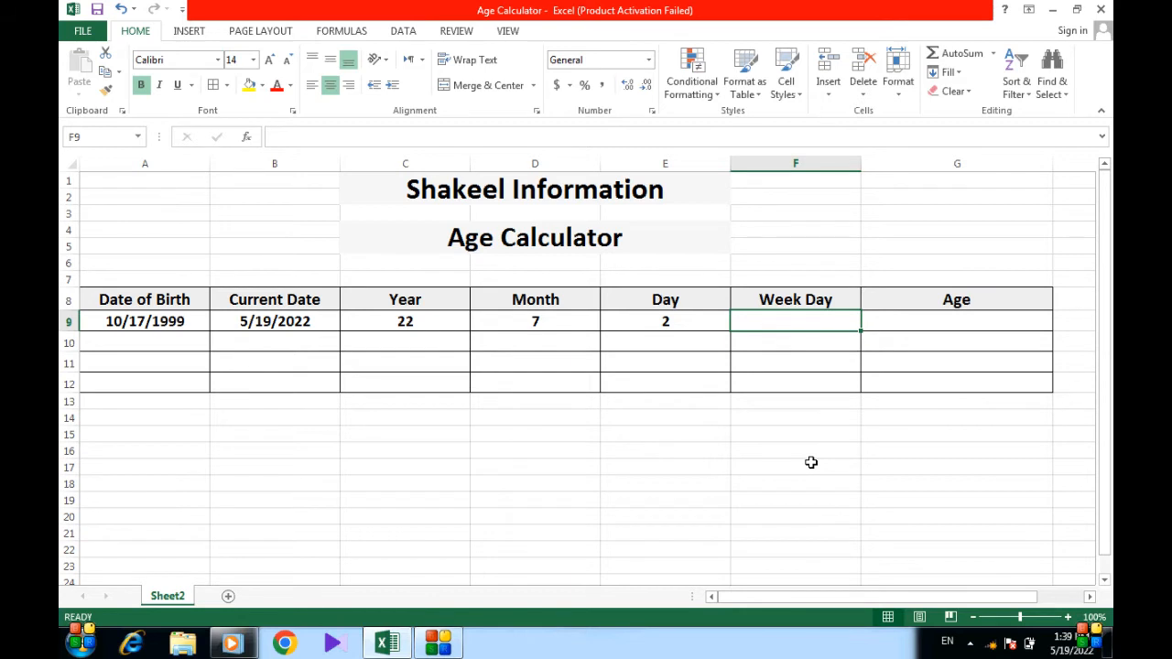
pyautogui.write('=')
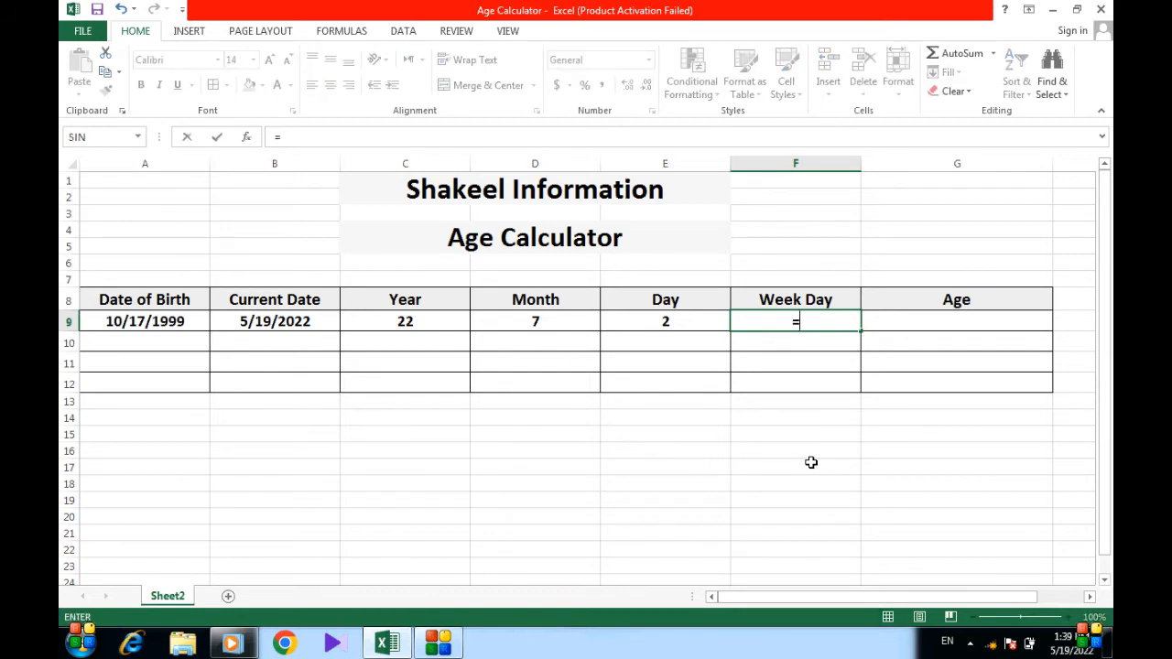
pyautogui.write('text')
pyautogui.press('Tab')
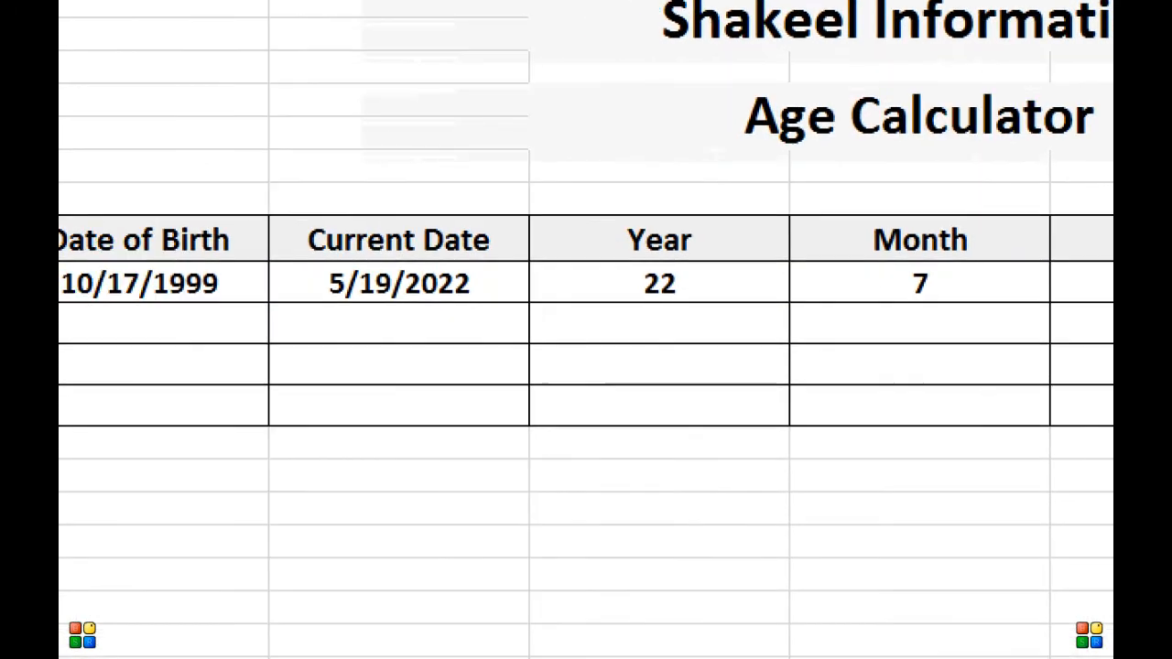
pyautogui.moveTo(156, 297); pyautogui.dragTo(321, 302)
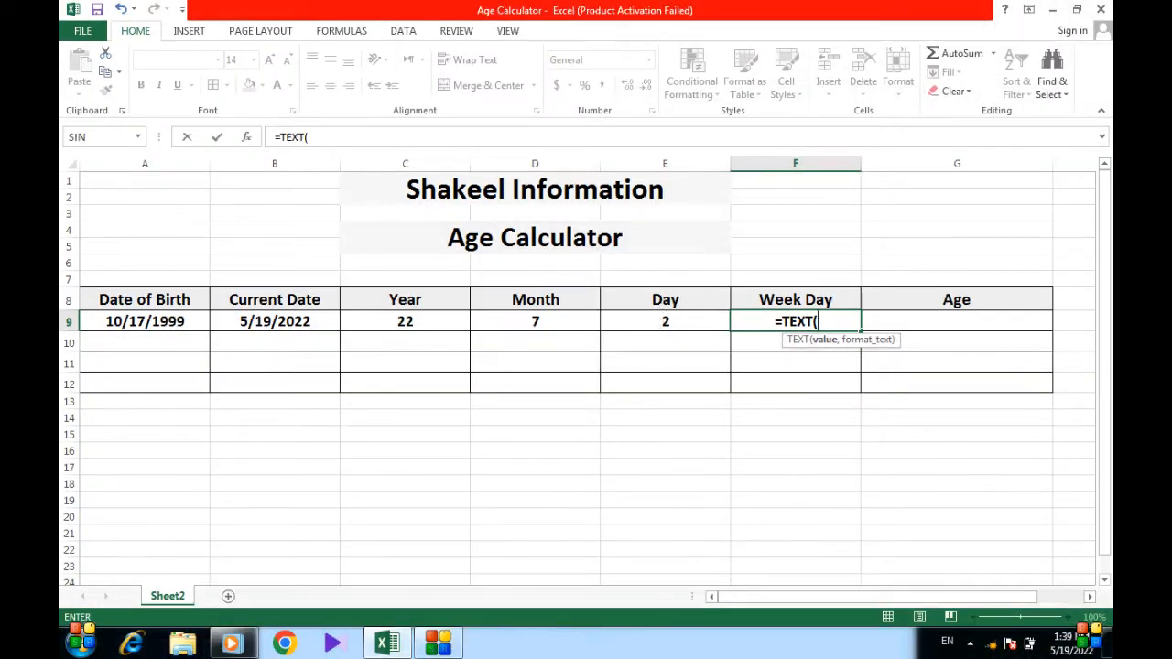
pyautogui.click(159, 325)
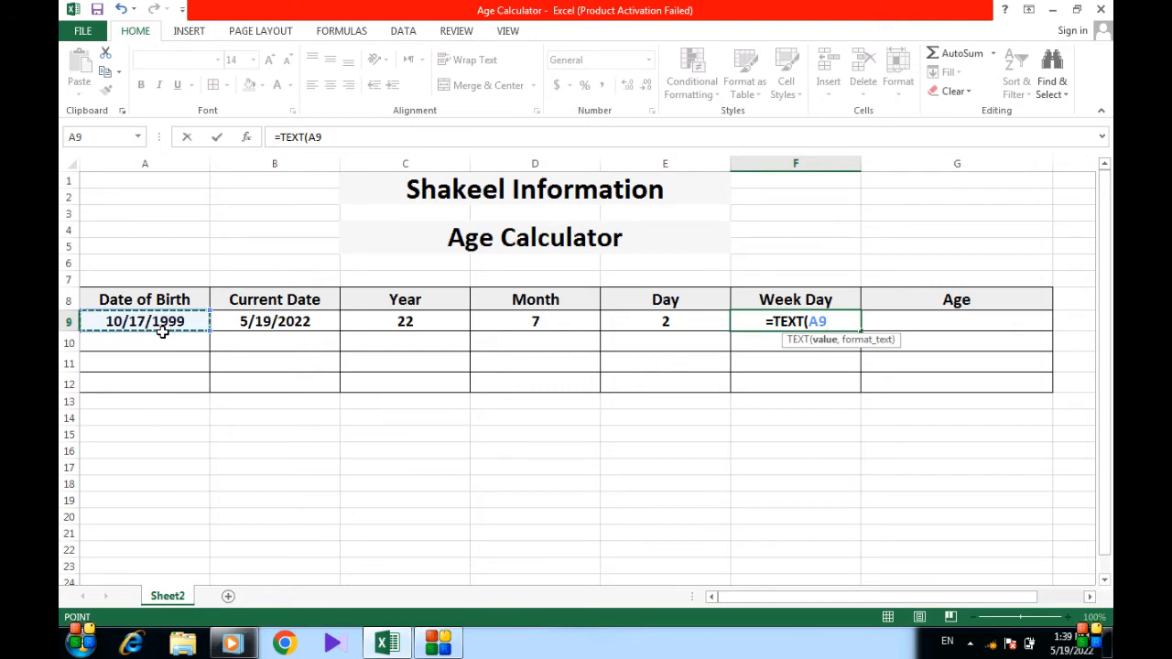
pyautogui.write(',"D')
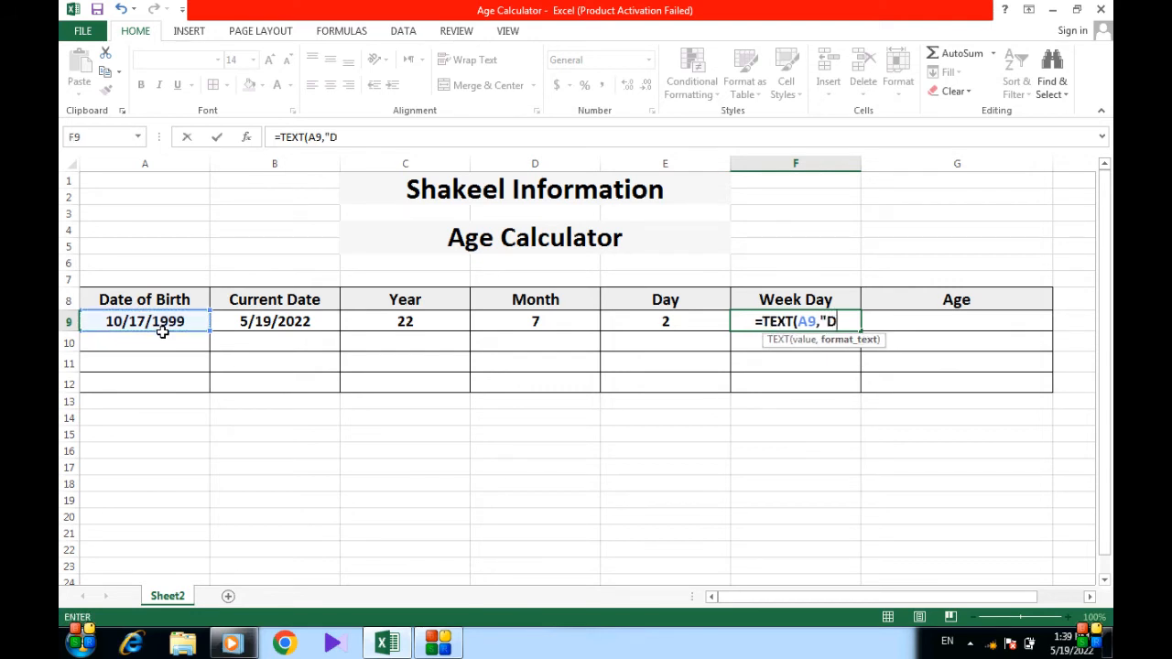
pyautogui.write('DDD")')
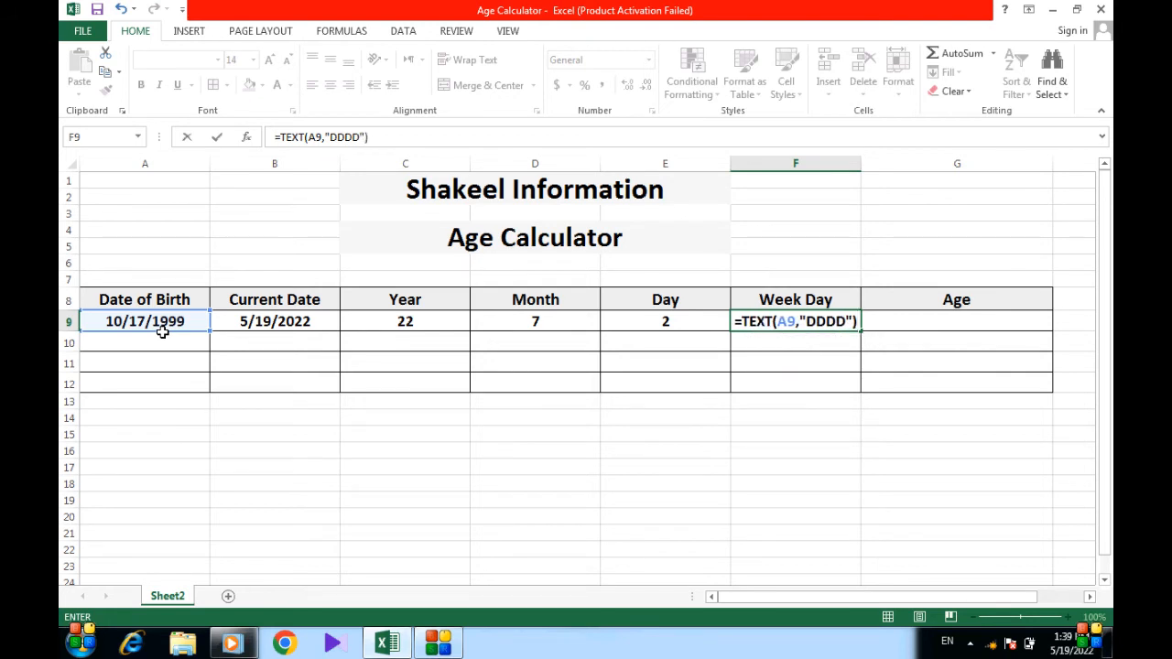
pyautogui.press('Return')
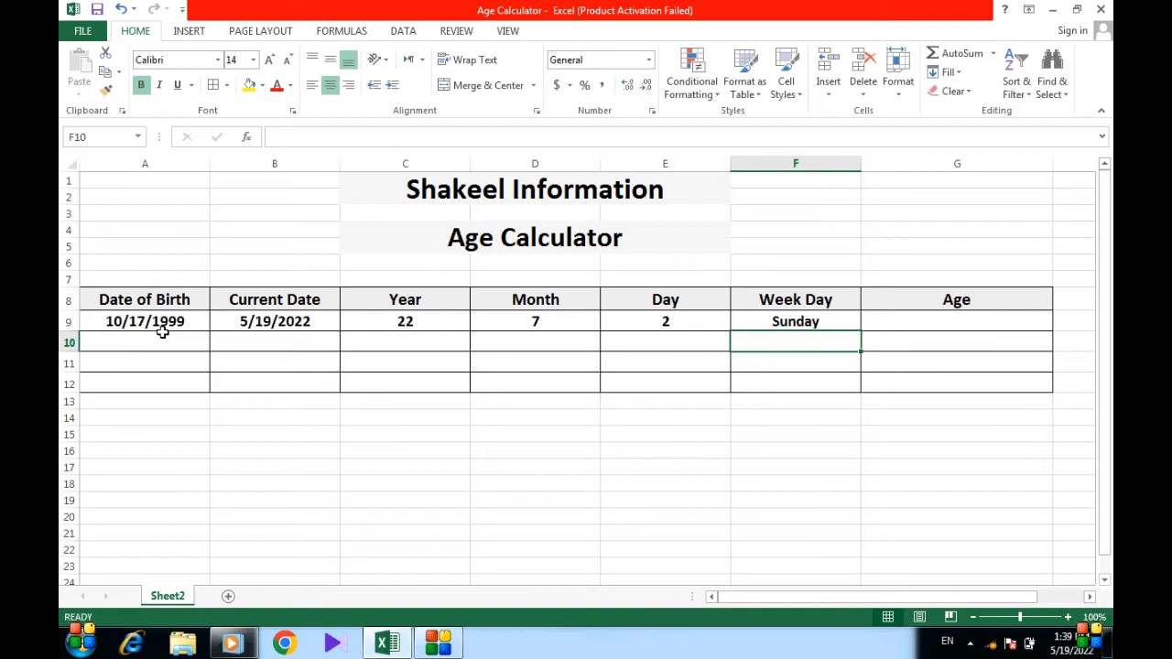
# Step: Begin an alternative weekday formula in cell F10 with =CHOOSE(WEEKDAY(A9), using the date of birth as the index source
pyautogui.write('=choos')
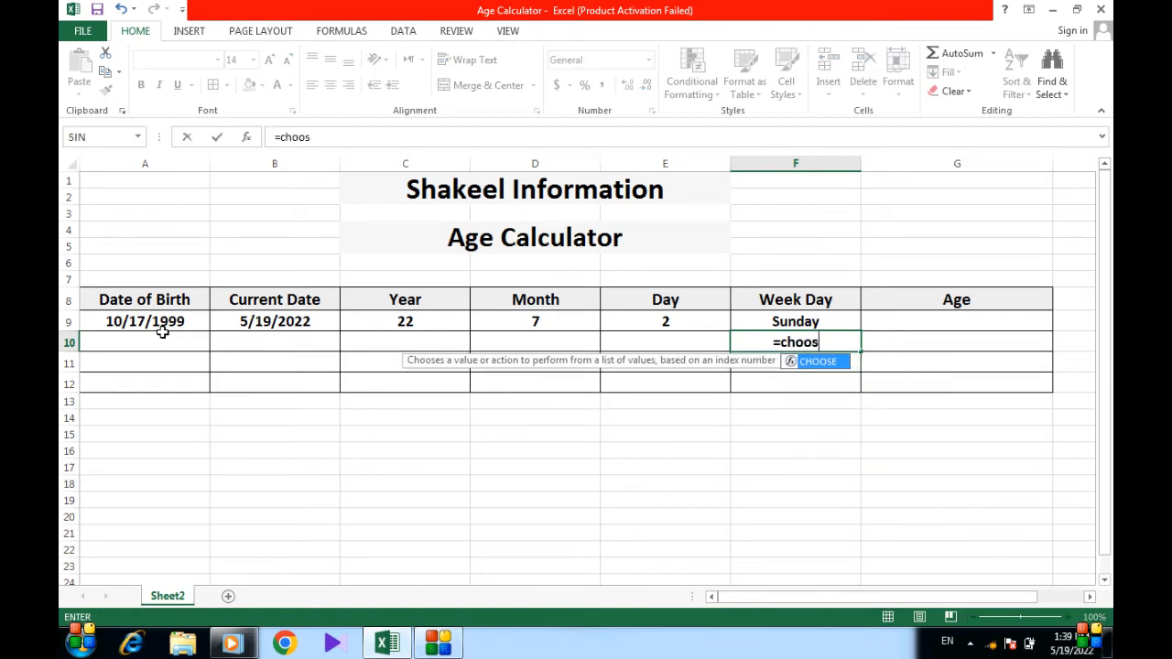
pyautogui.press('Tab')
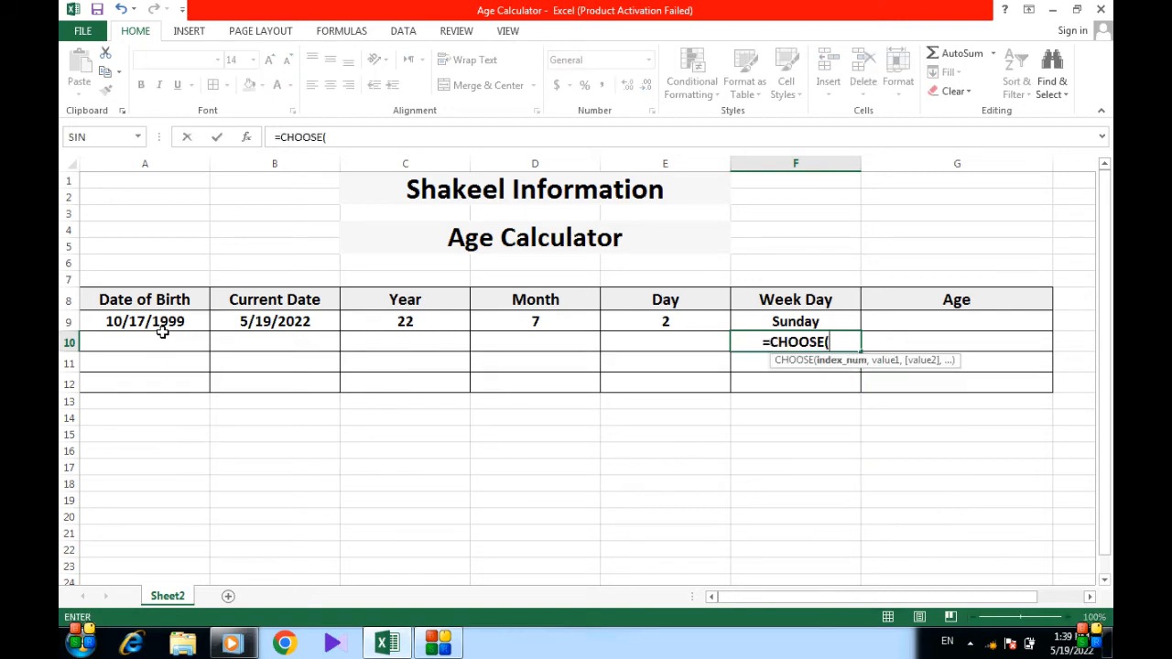
pyautogui.write('w')
pyautogui.press('Down')
pyautogui.press('Tab')
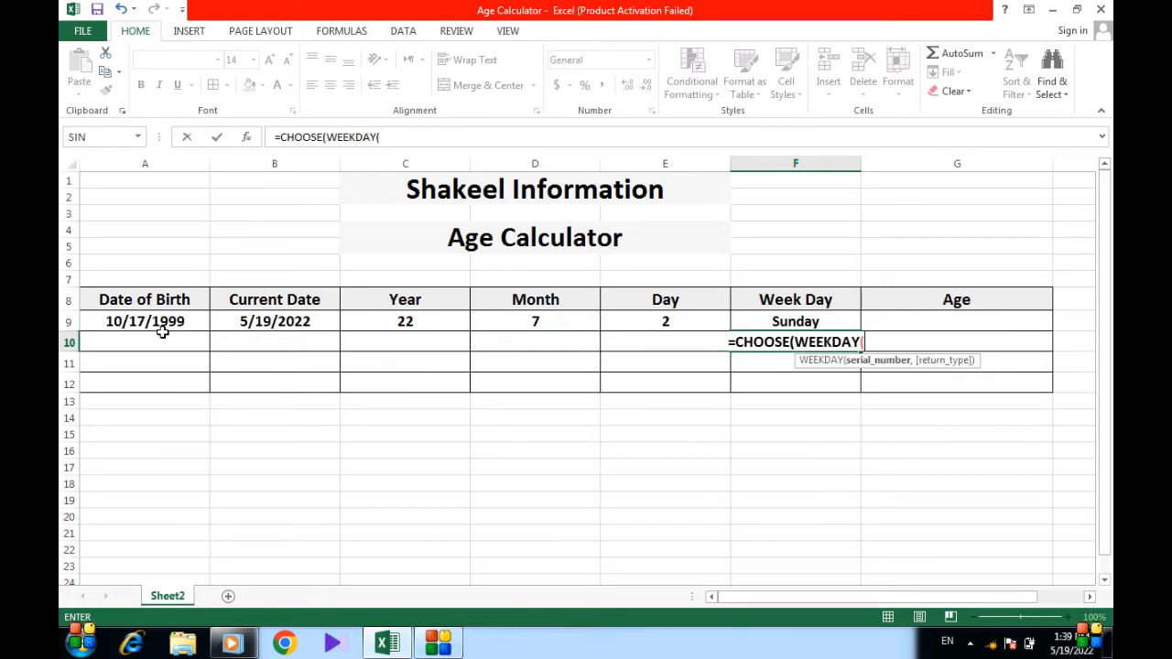
pyautogui.click(156, 322)
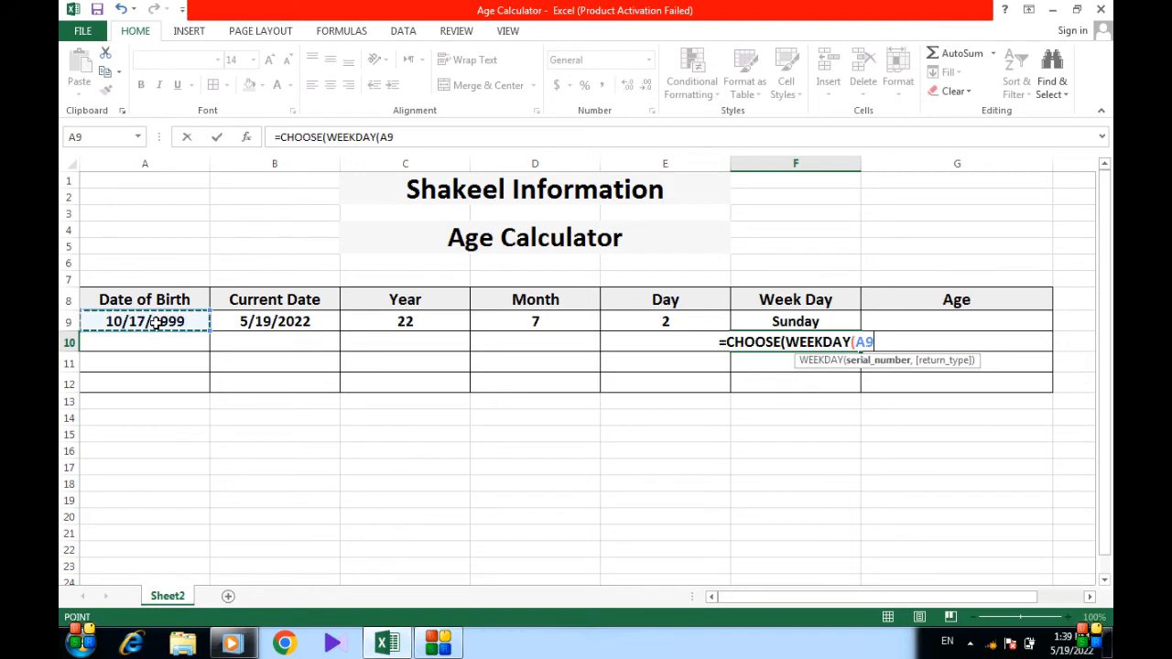
pyautogui.write('),')
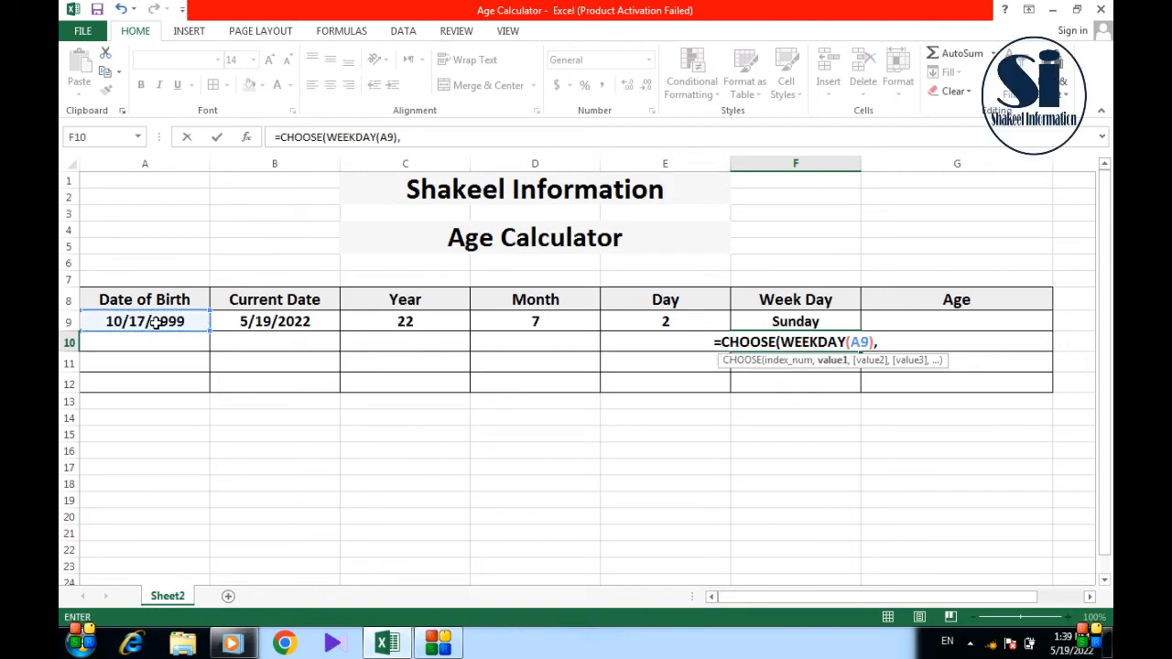
# Step: Add "Sun", "Mon", "Tue" and "Wed" as the first four values of the CHOOSE formula in cell F10
pyautogui.write('"Sun')
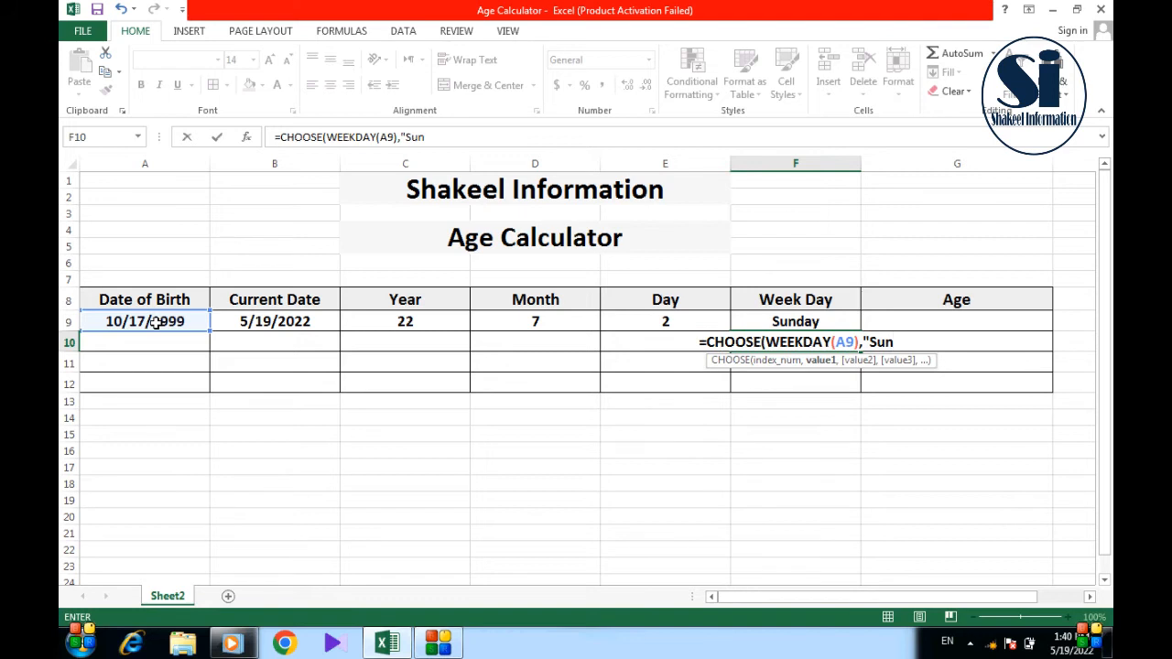
pyautogui.write('"')
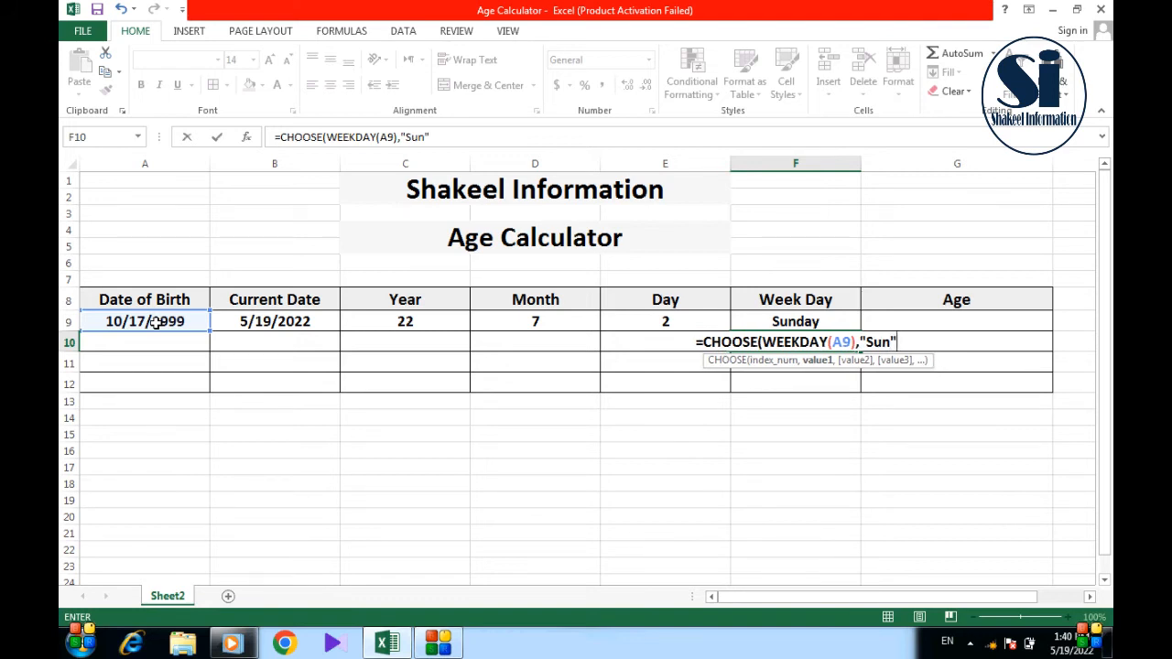
pyautogui.write(',"Mon"')
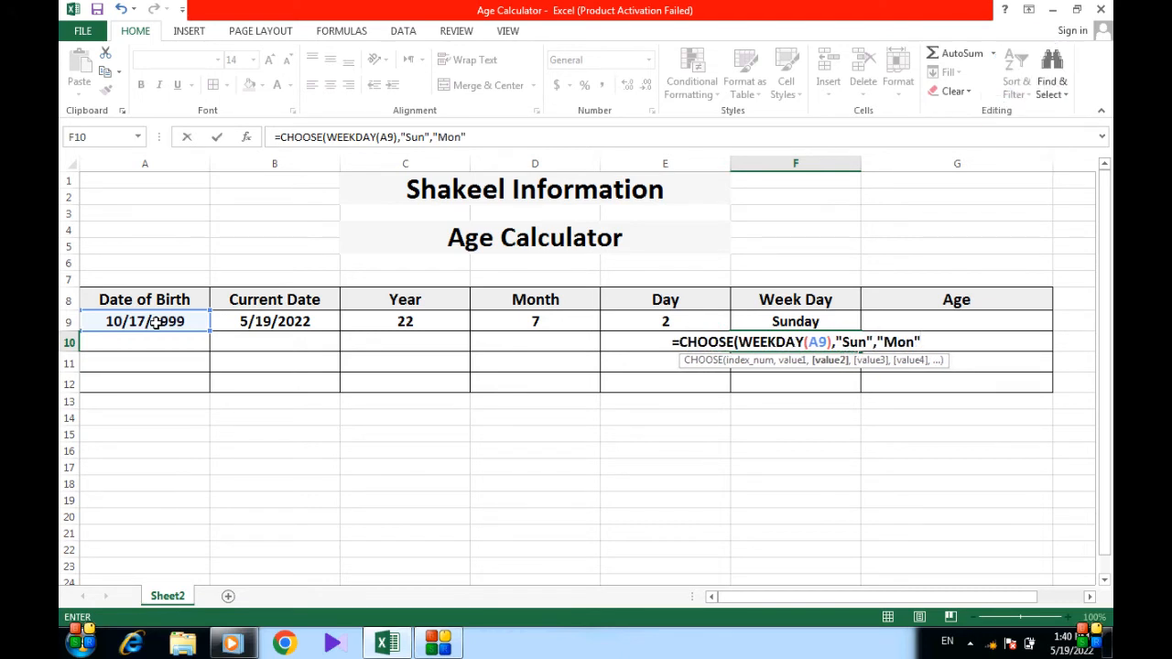
pyautogui.write(',"')
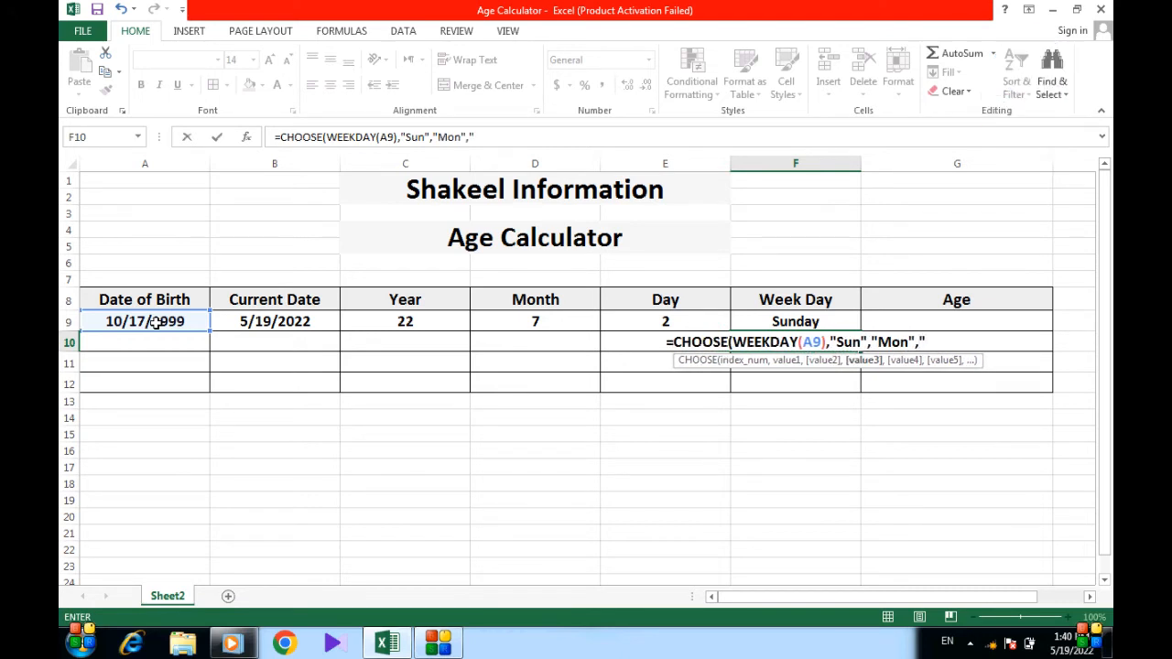
pyautogui.write('Tue')
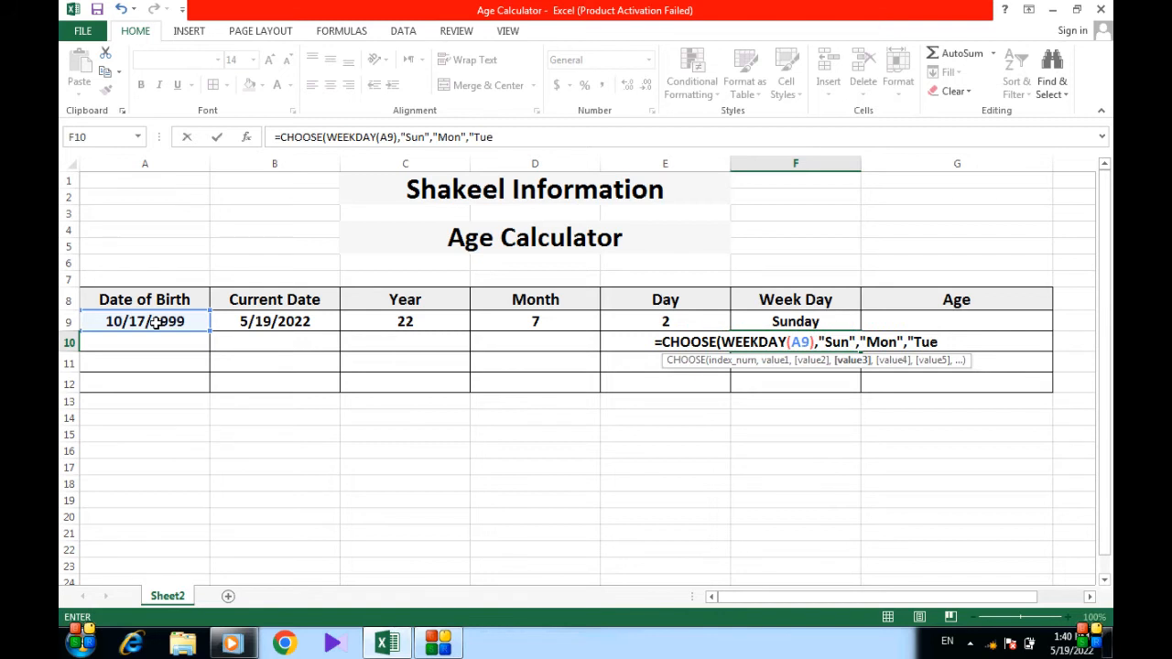
pyautogui.write('"')
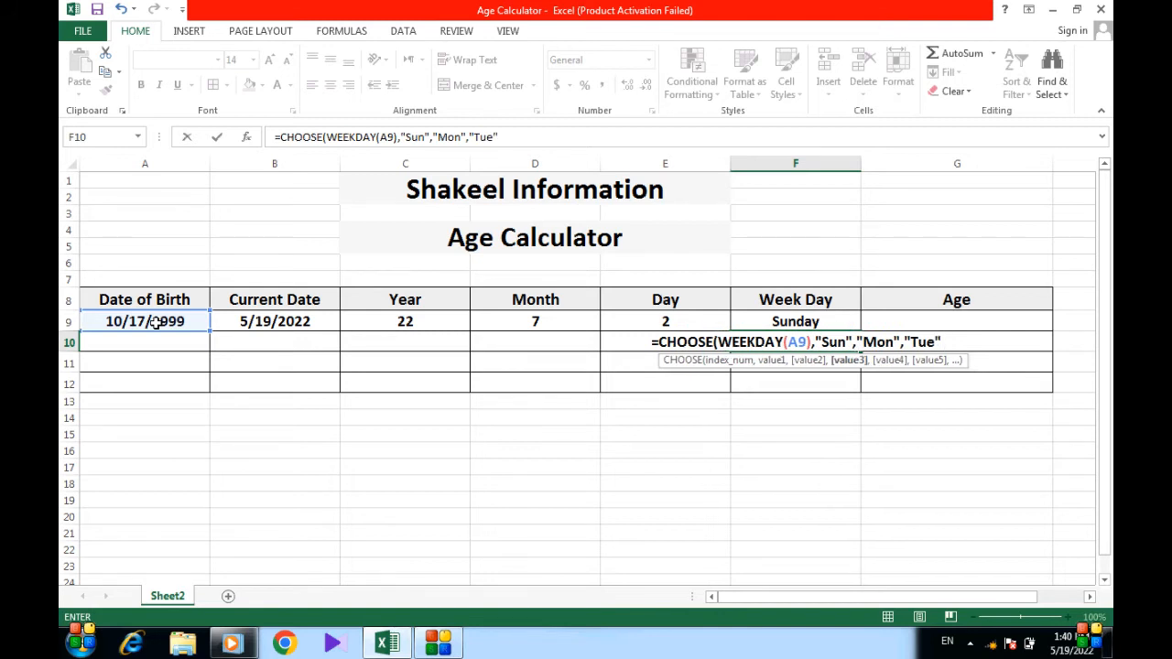
pyautogui.write(',"')
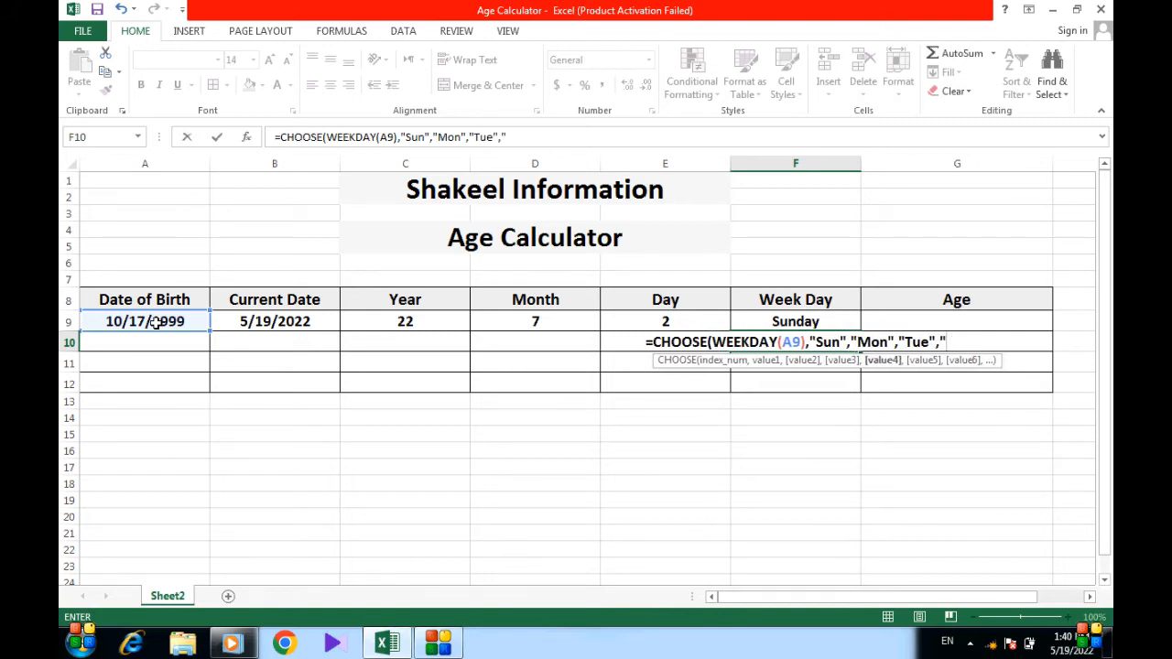
pyautogui.write('Wed","')
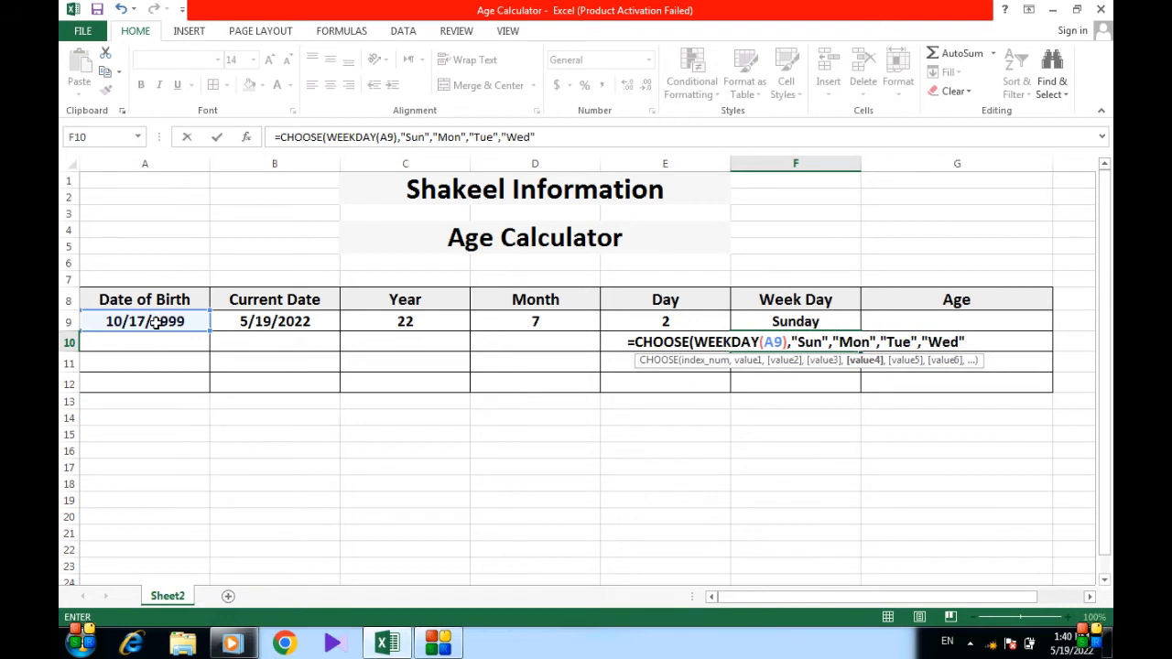
# Step: Complete the CHOOSE formula in cell F10 with the values "Thu", "Fri" and "Sat" and enter it
pyautogui.write('Th')
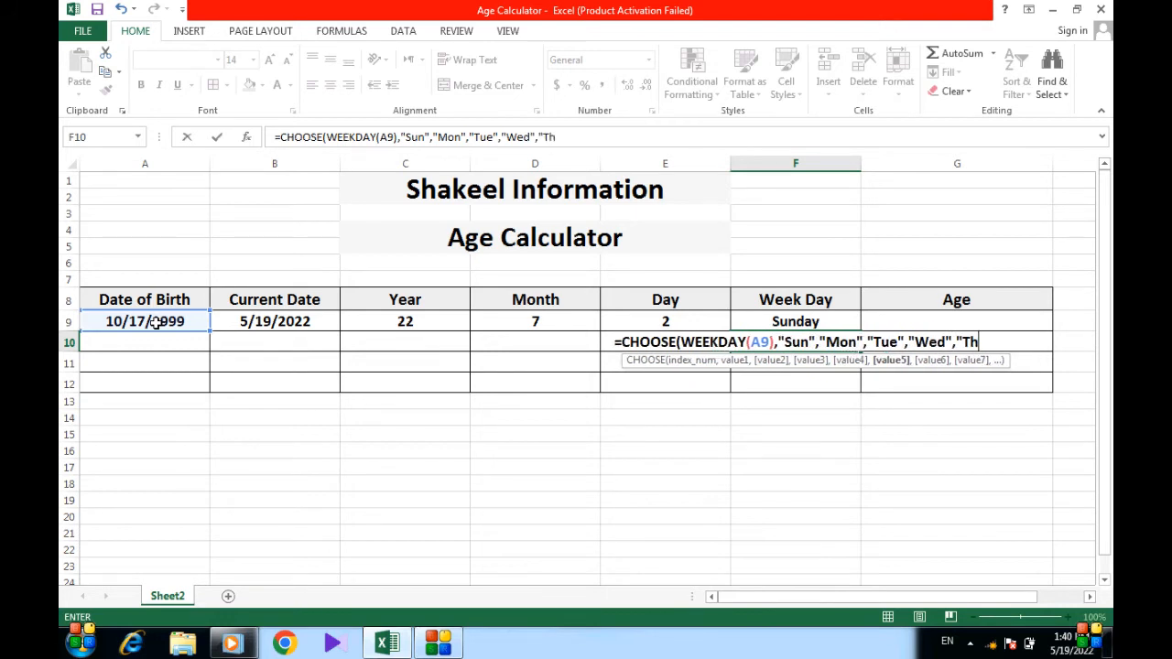
pyautogui.write('u"')
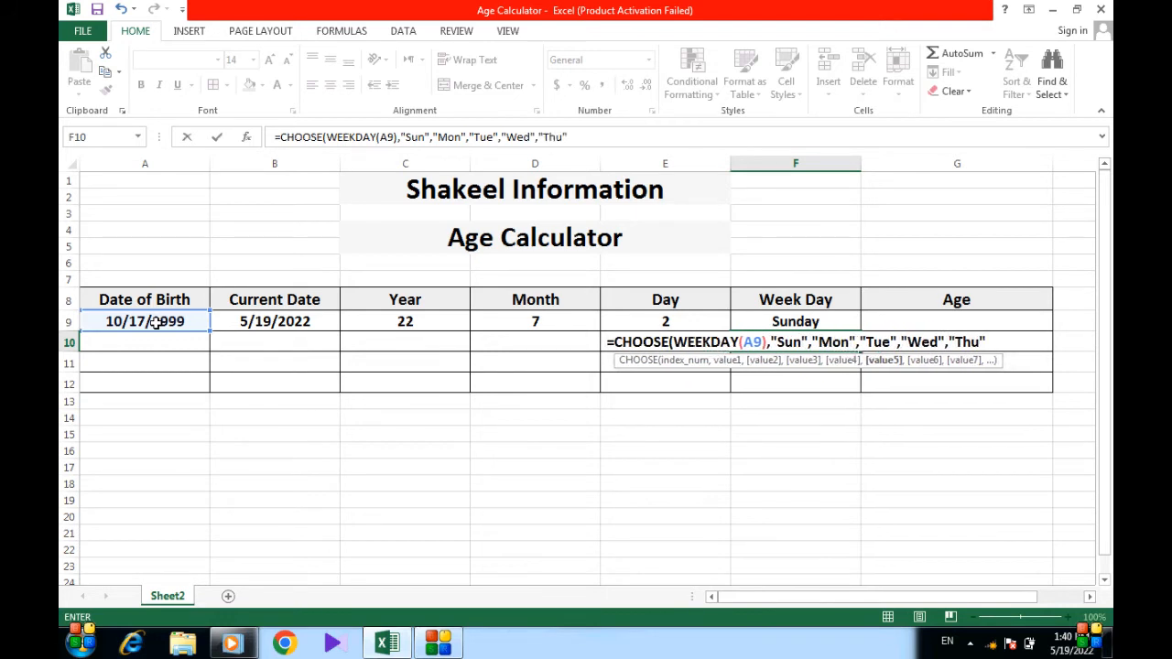
pyautogui.write(',')
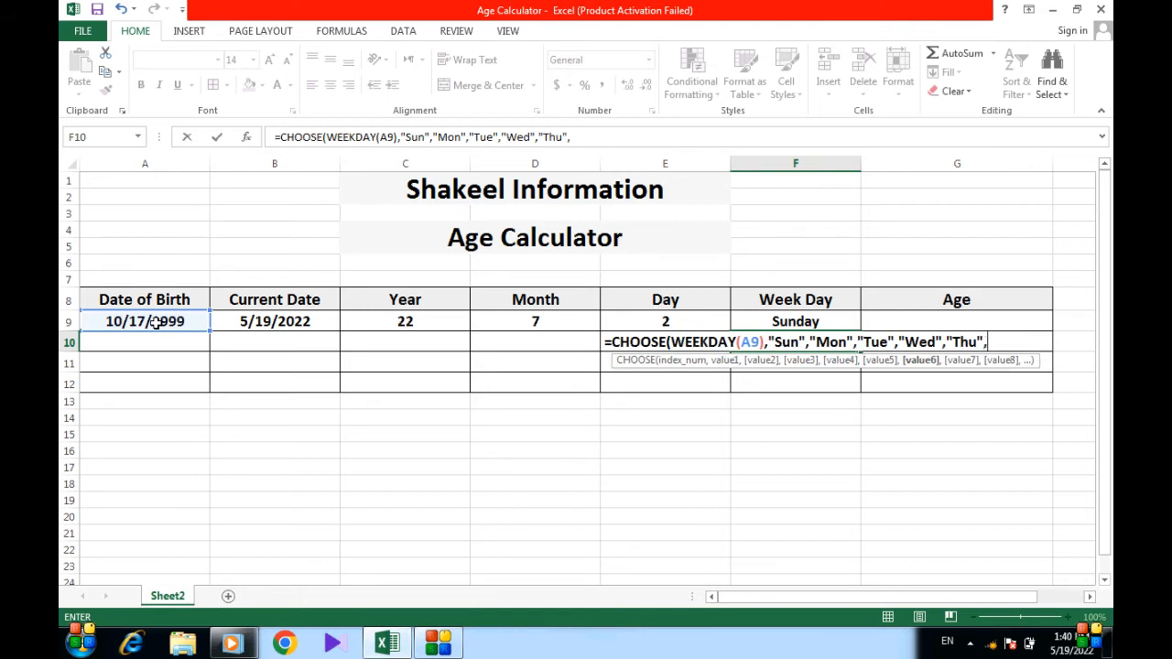
pyautogui.write('"Fri"')
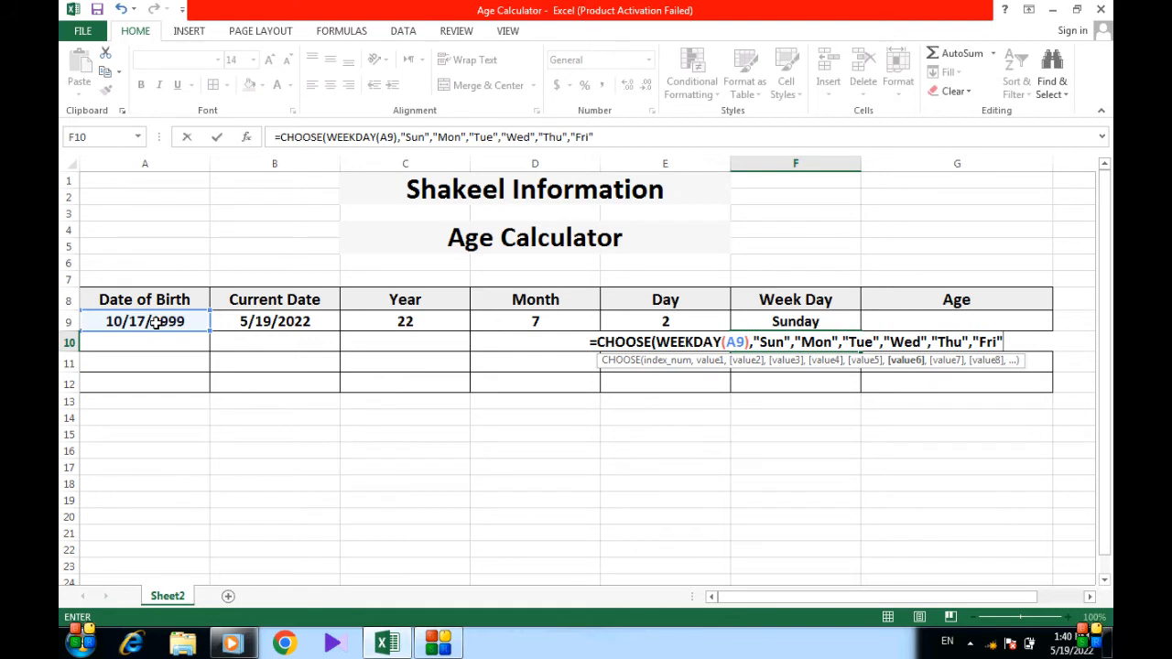
pyautogui.write(',"Sat")')
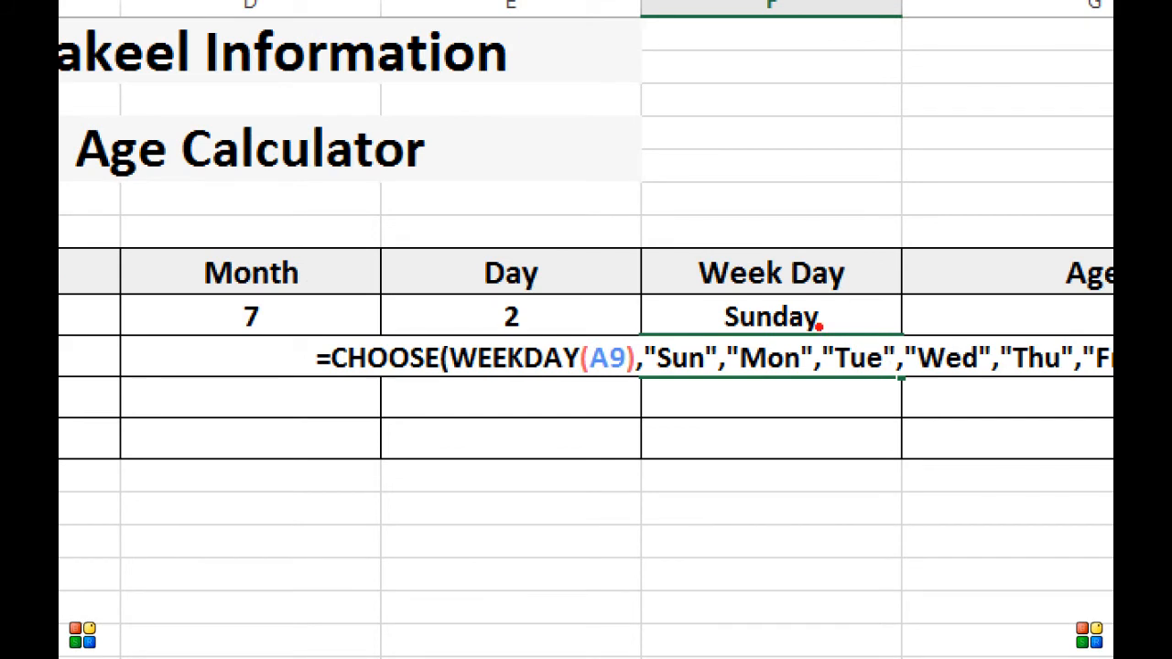
pyautogui.moveTo(764, 383); pyautogui.dragTo(771, 476)
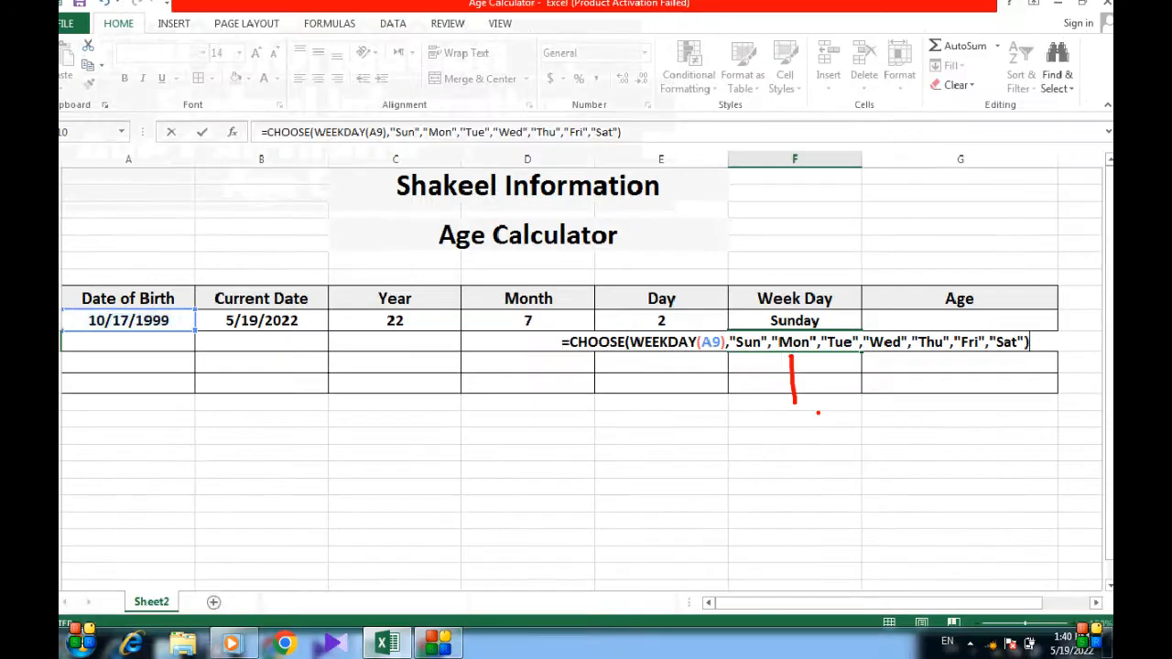
pyautogui.press('Return')
pyautogui.press('Up')
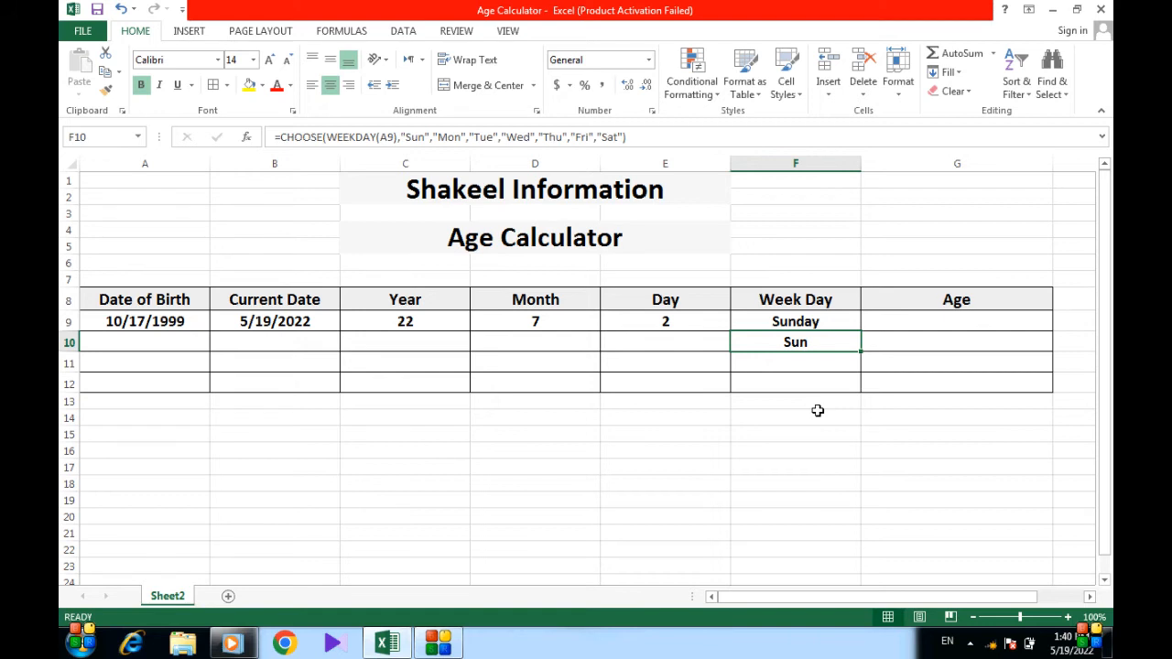
# Step: Begin the combined age formula in cell G9 under Age with =C9&"Year, "&, using the year count as its first part
pyautogui.press('Up')
pyautogui.press('Right')
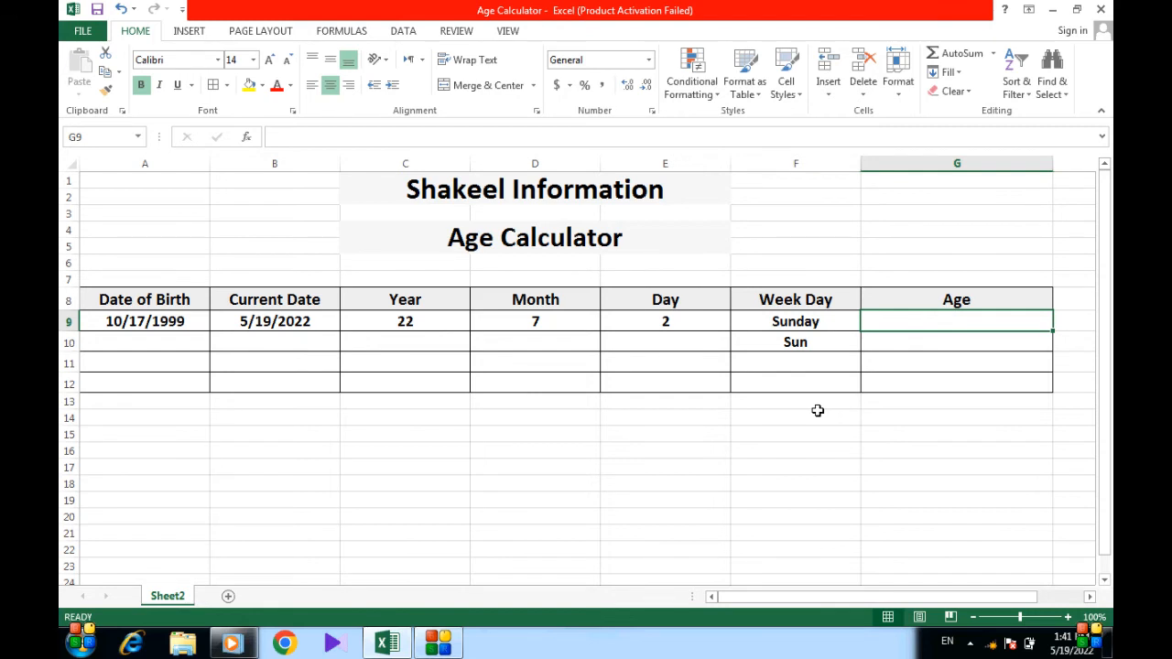
pyautogui.write('=')
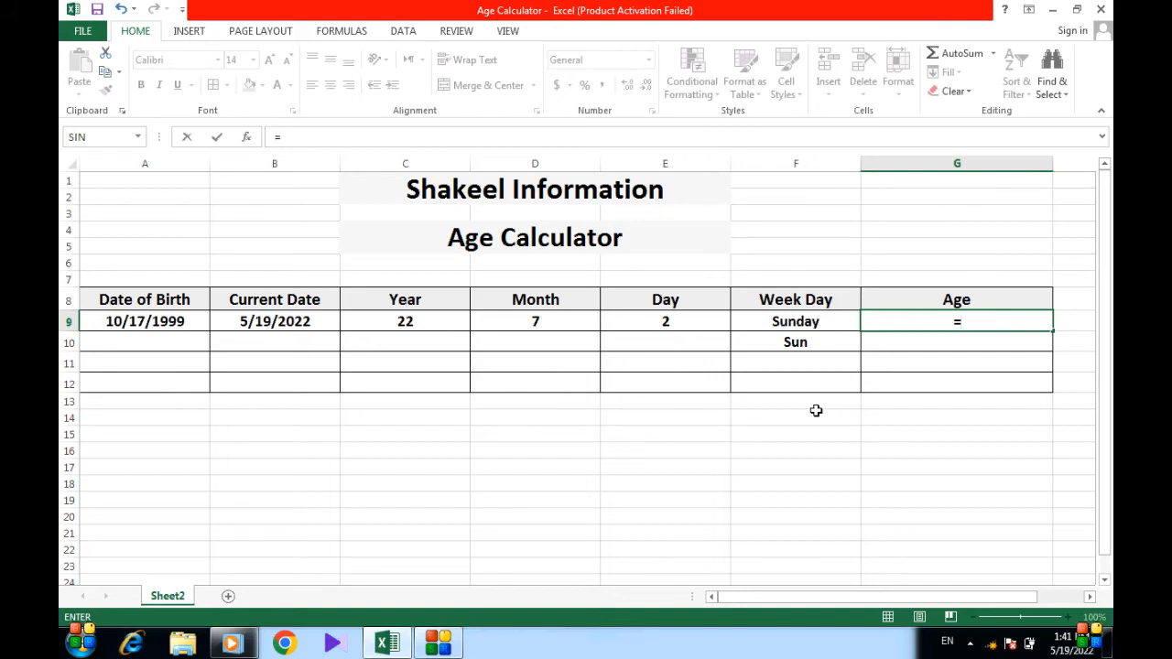
pyautogui.click(451, 324)
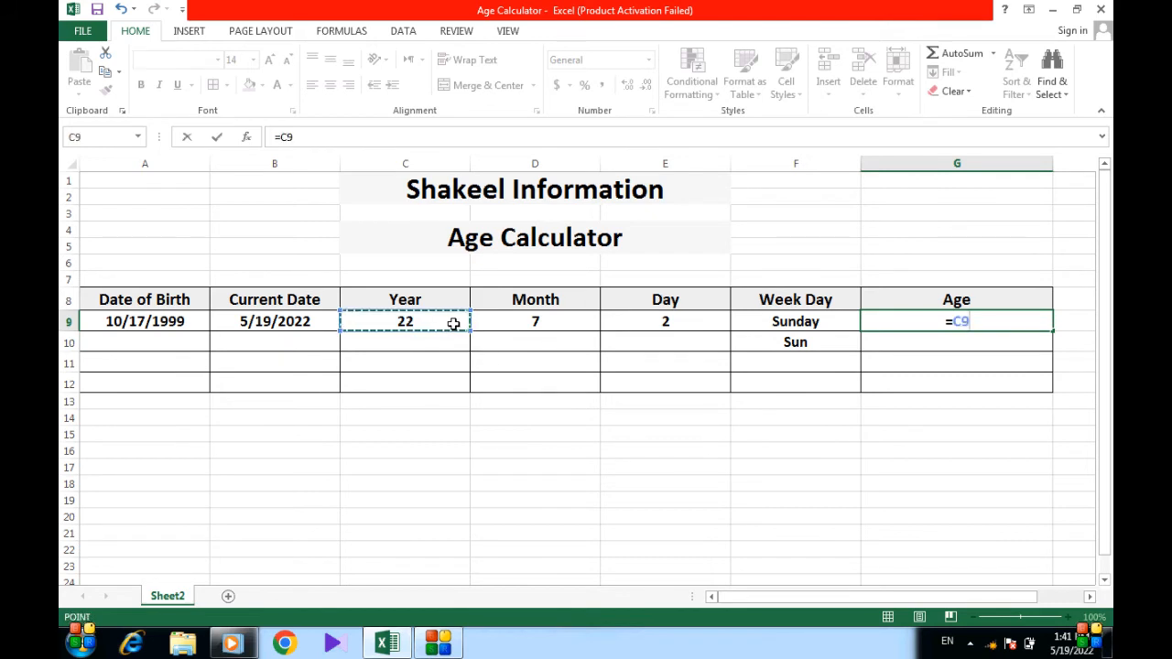
pyautogui.write('&')
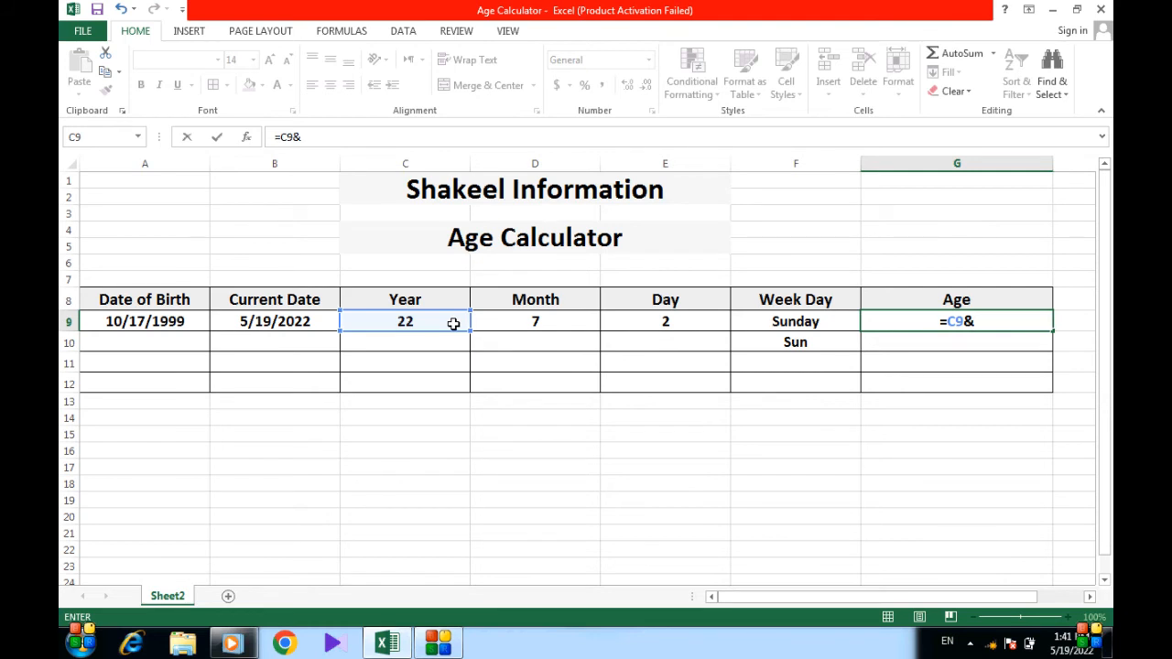
pyautogui.write('"Year')
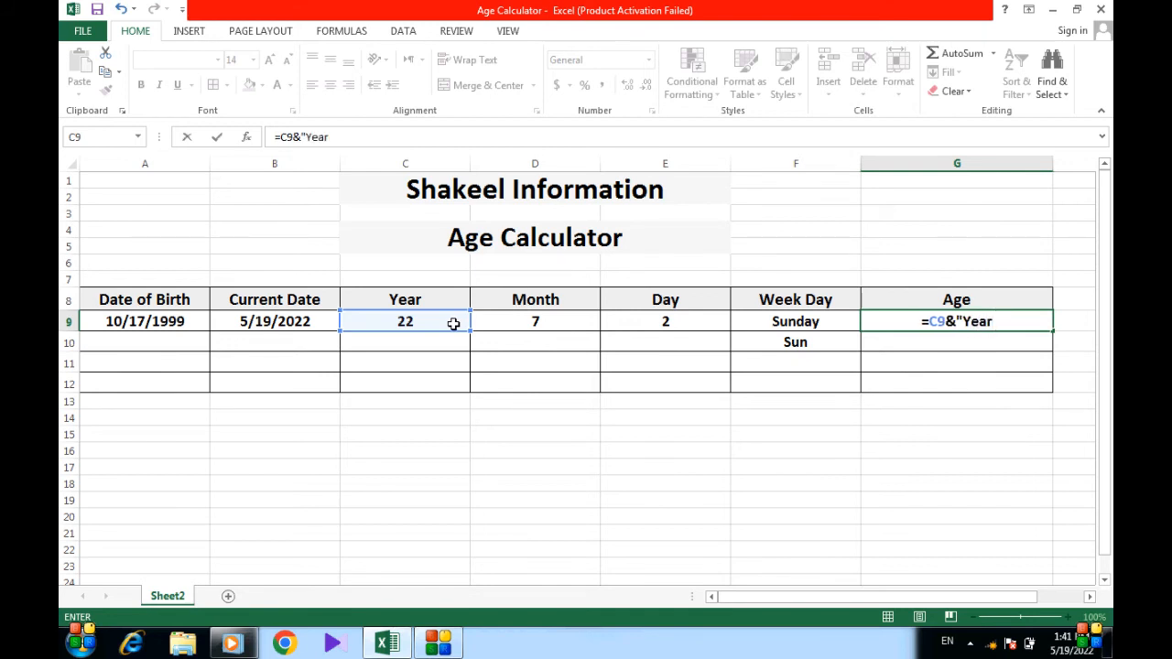
pyautogui.write(', "')
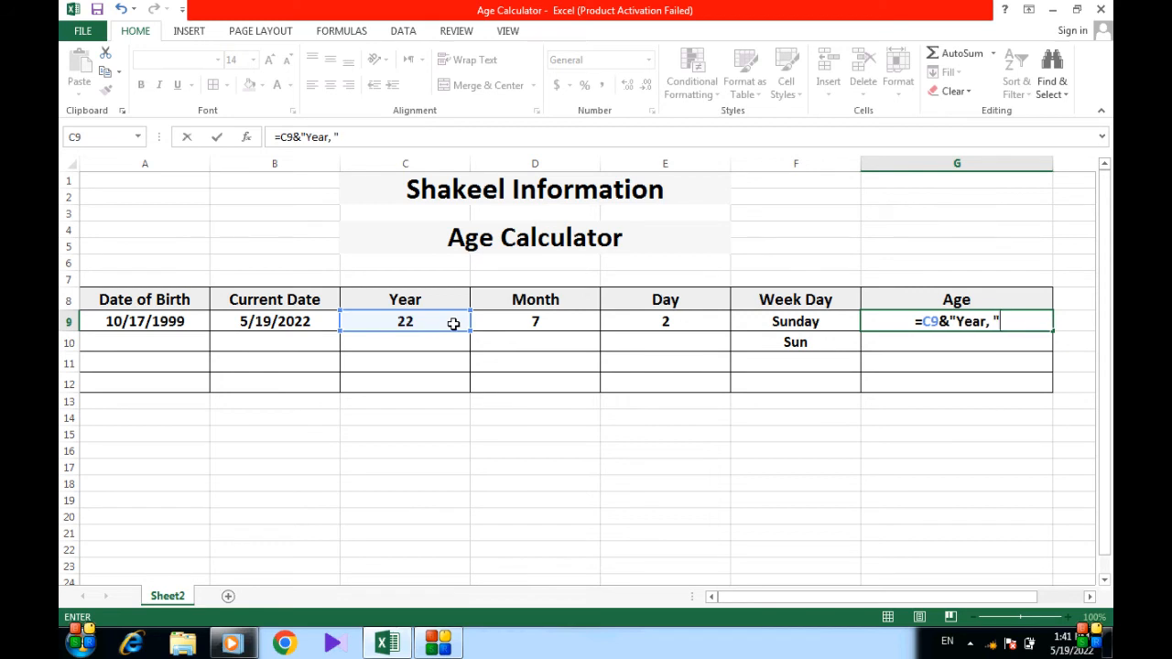
pyautogui.write('&')
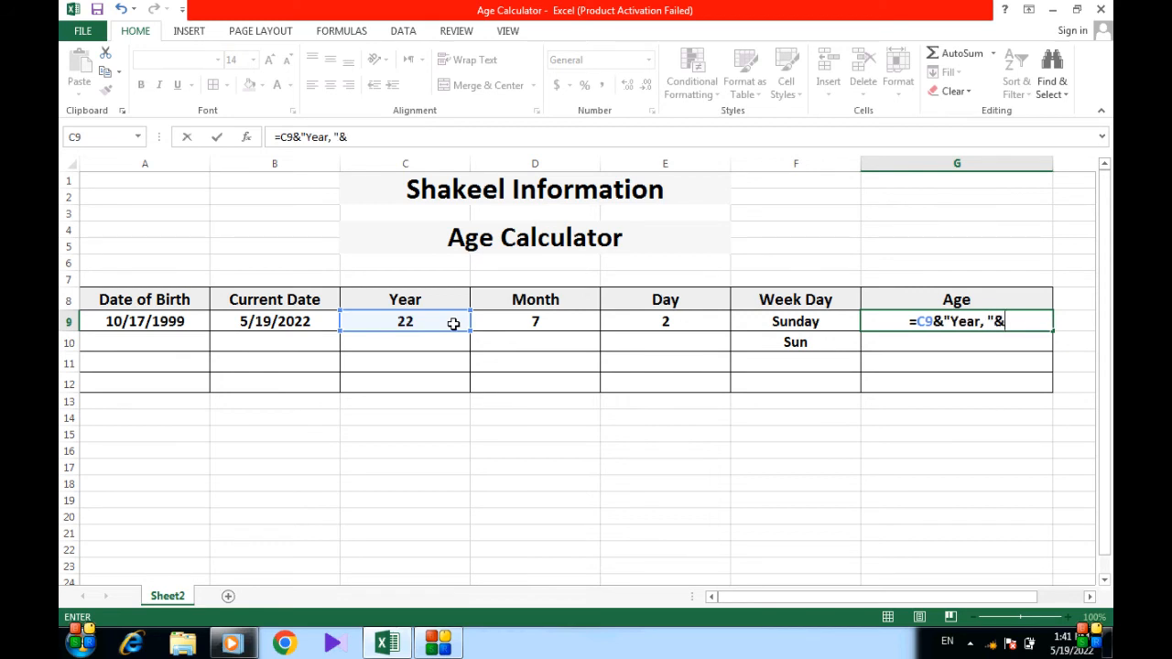
# Step: Extend the age formula in cell G9 with the month part D9&" Months, "&
pyautogui.click(499, 317)
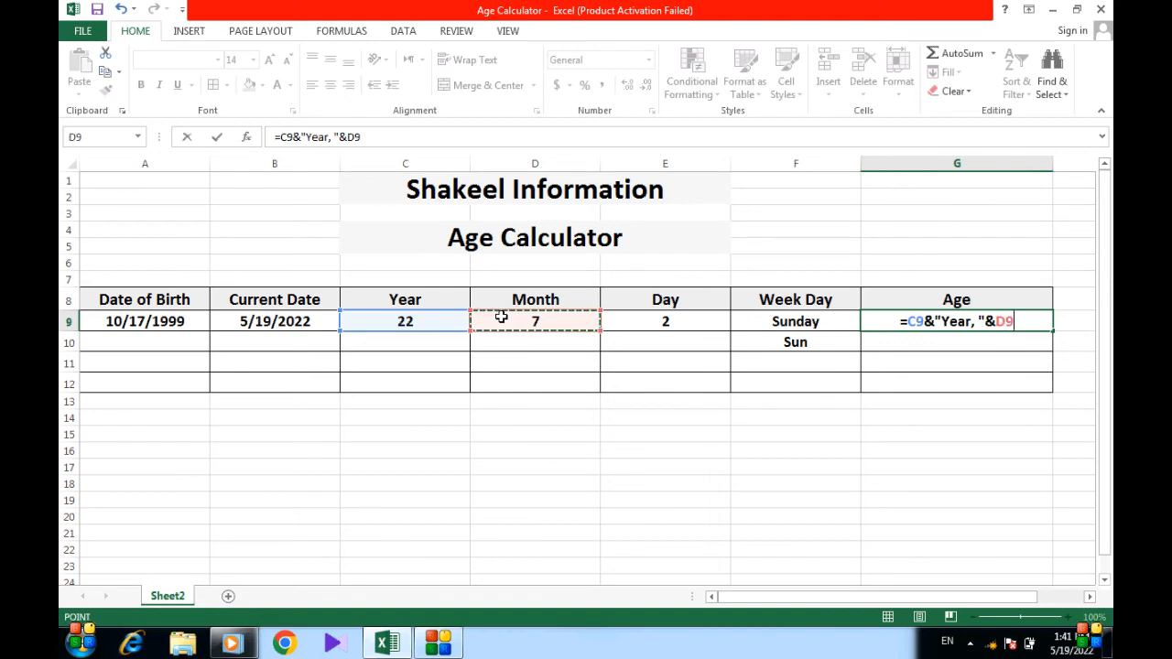
pyautogui.write('&')
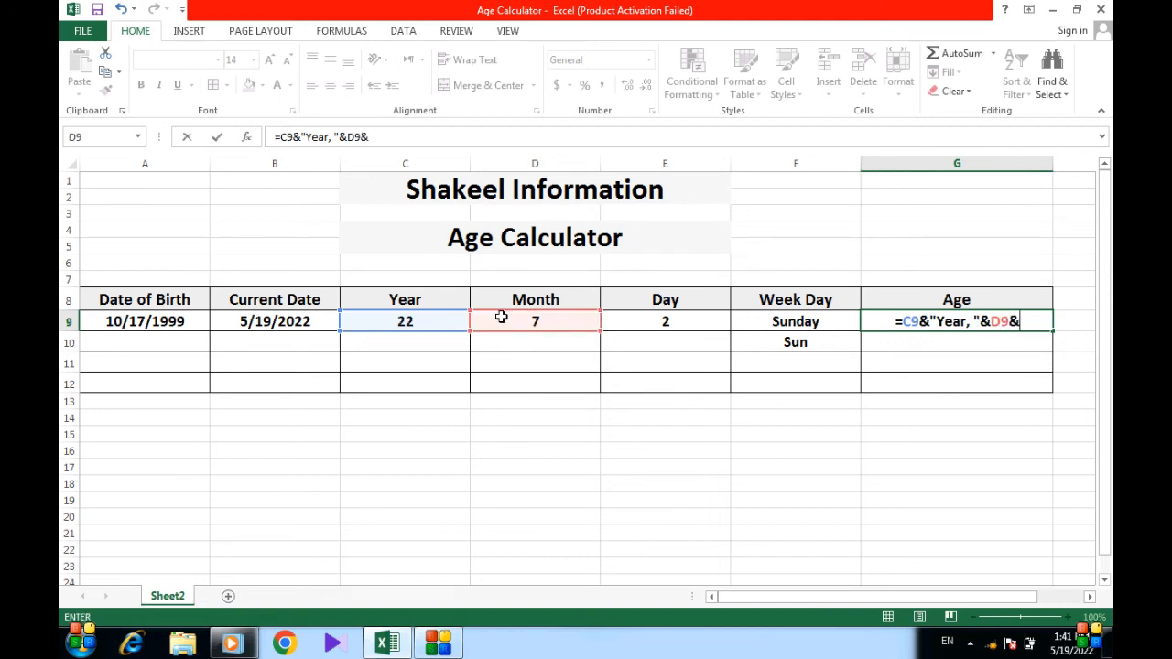
pyautogui.write('"')
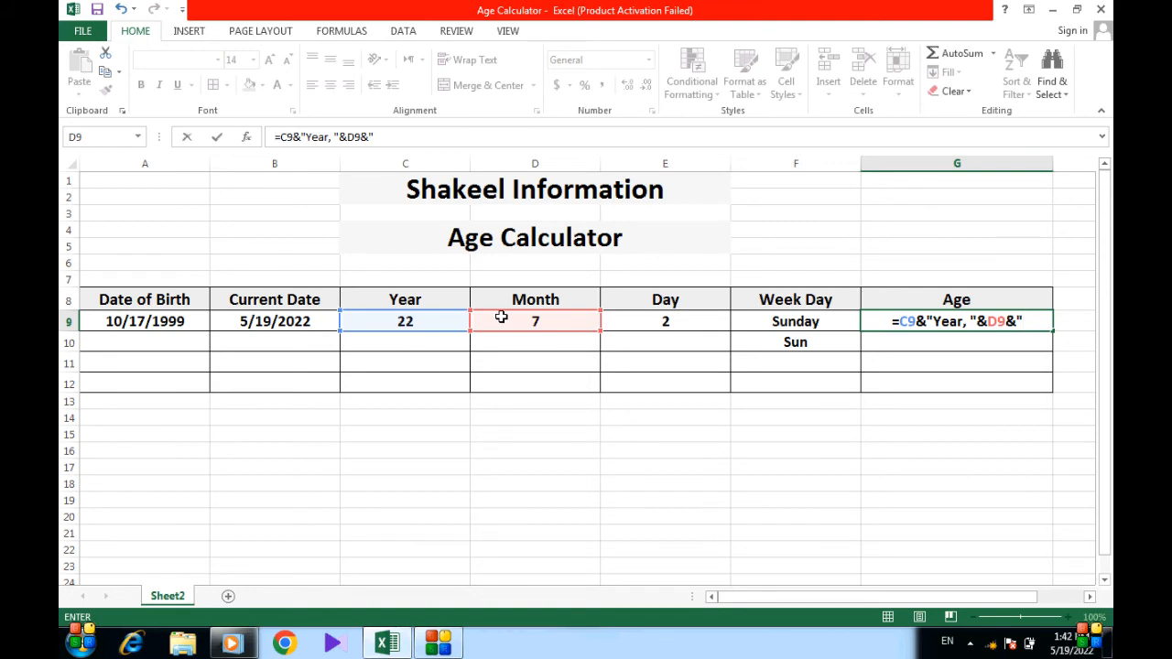
pyautogui.write('Months')
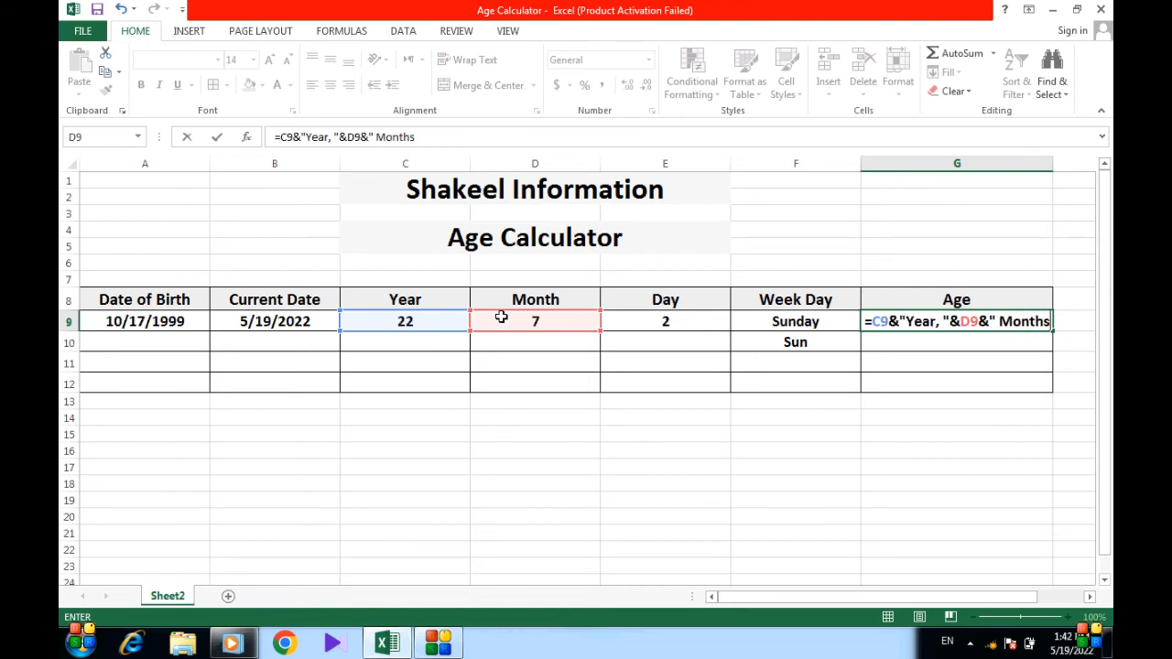
pyautogui.write(',"')
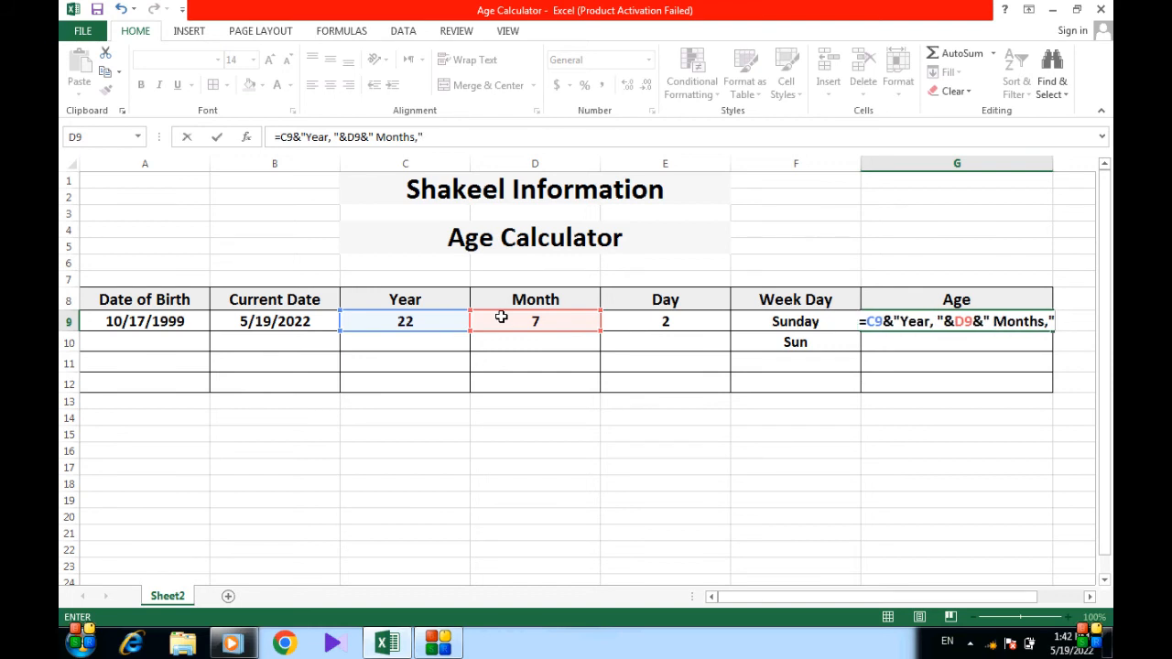
pyautogui.press('BackSpace')
pyautogui.write('"')
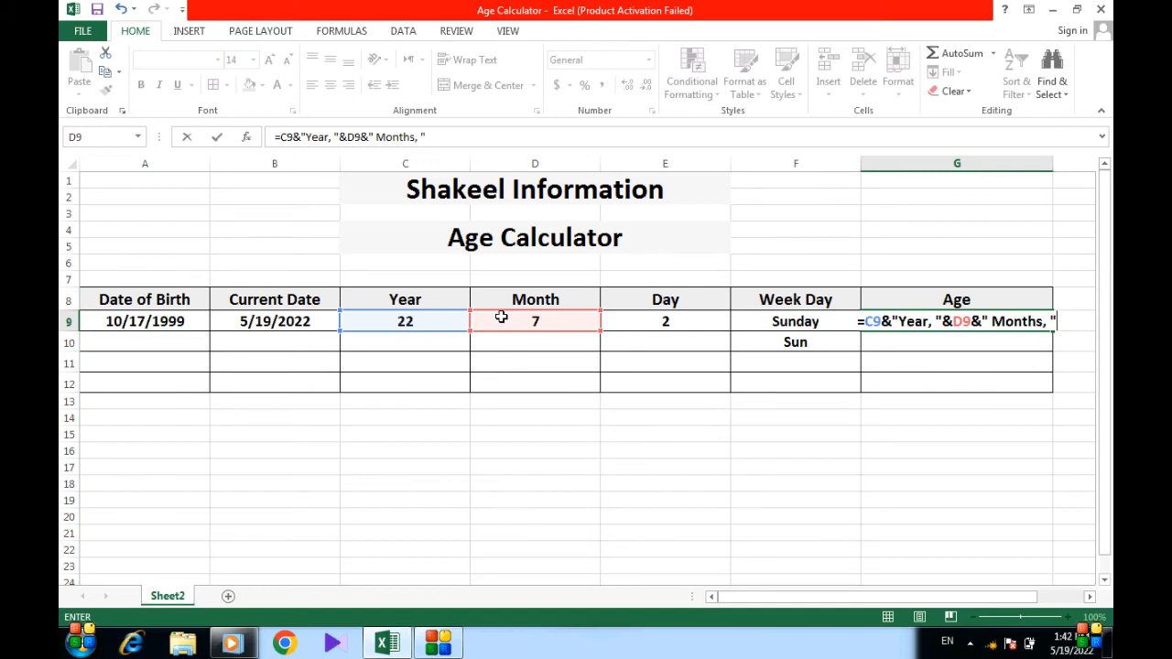
pyautogui.write('&')
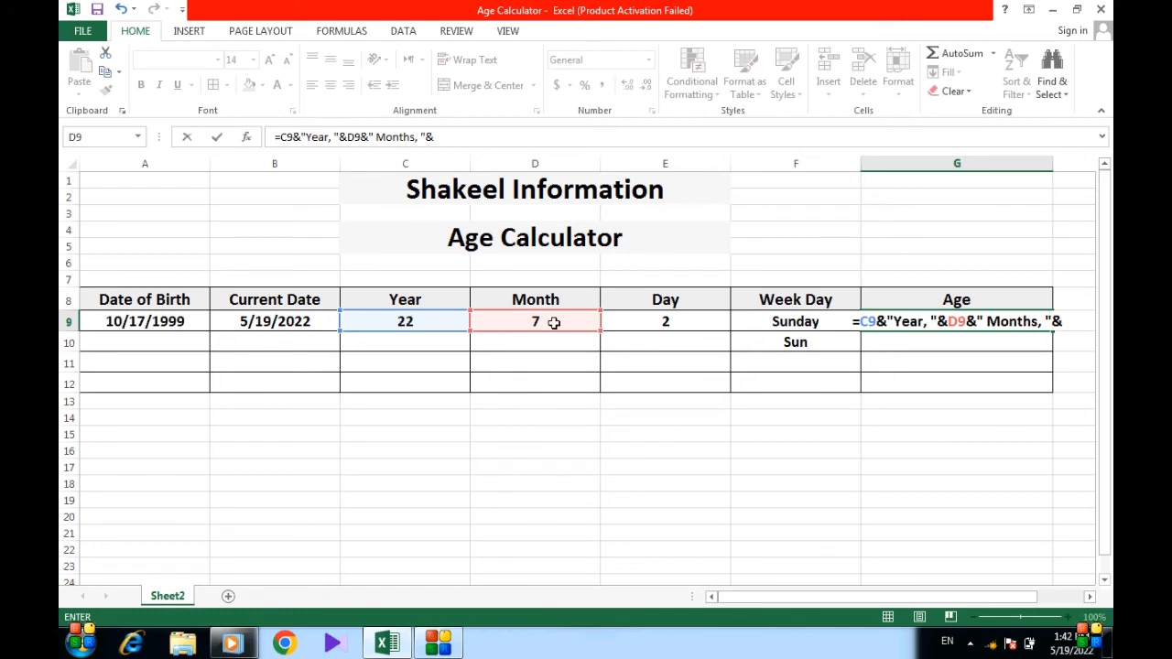
# Step: Finish the age formula in cell G9 with the day part E9&" Days." and enter it
pyautogui.click(649, 325)
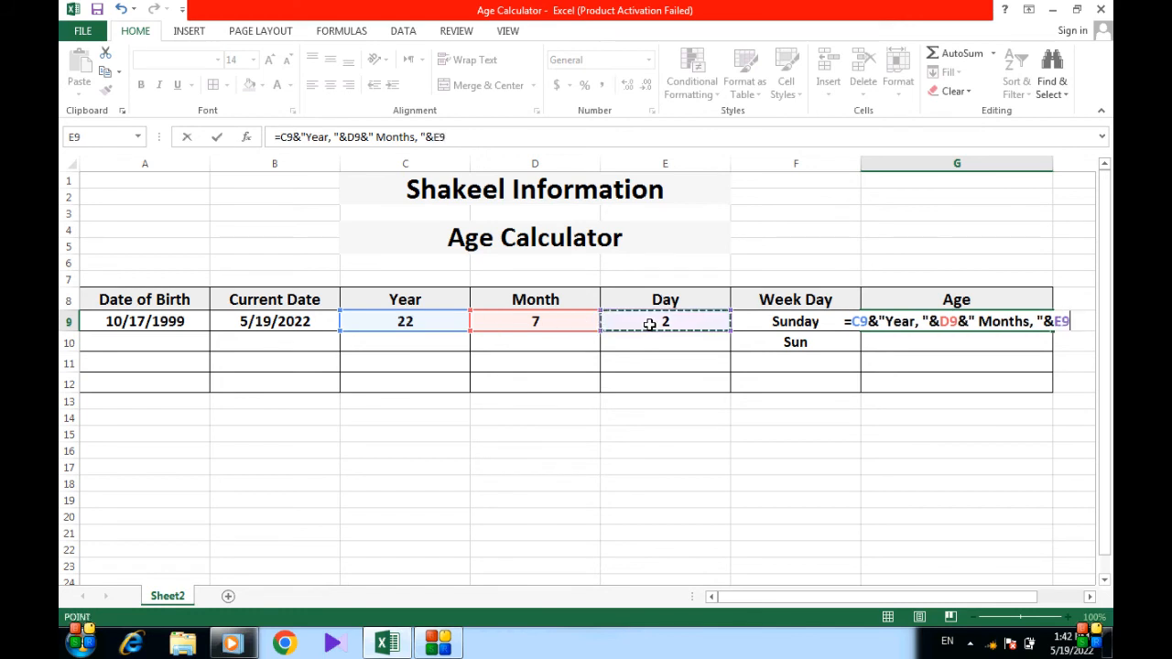
pyautogui.write('&')
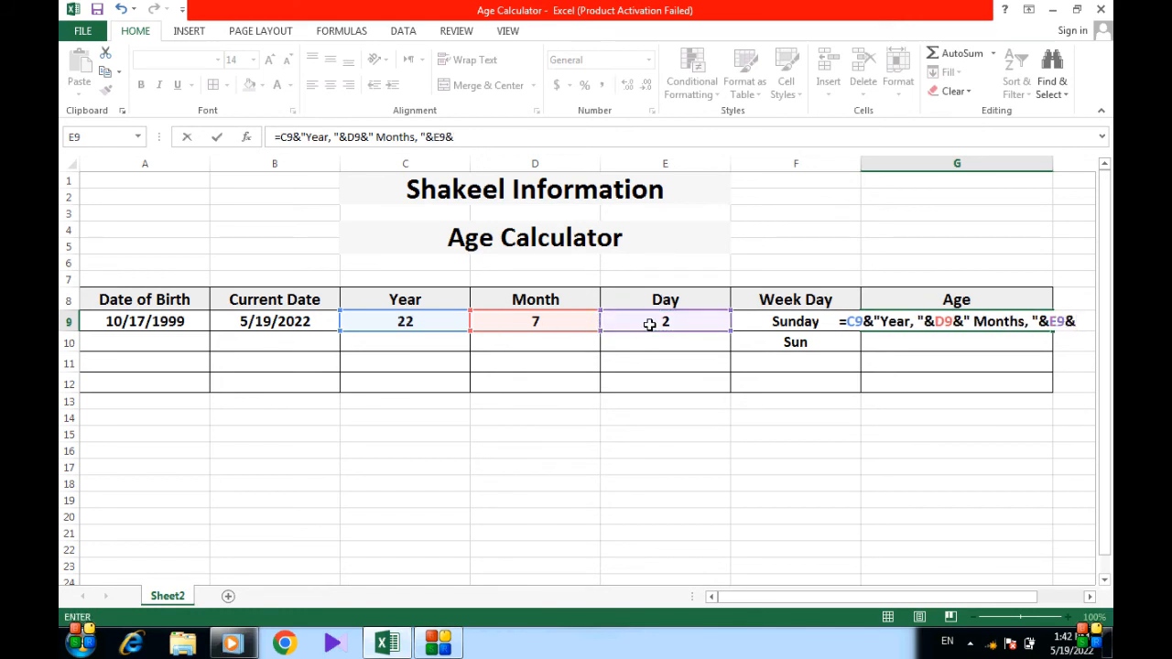
pyautogui.write('"')
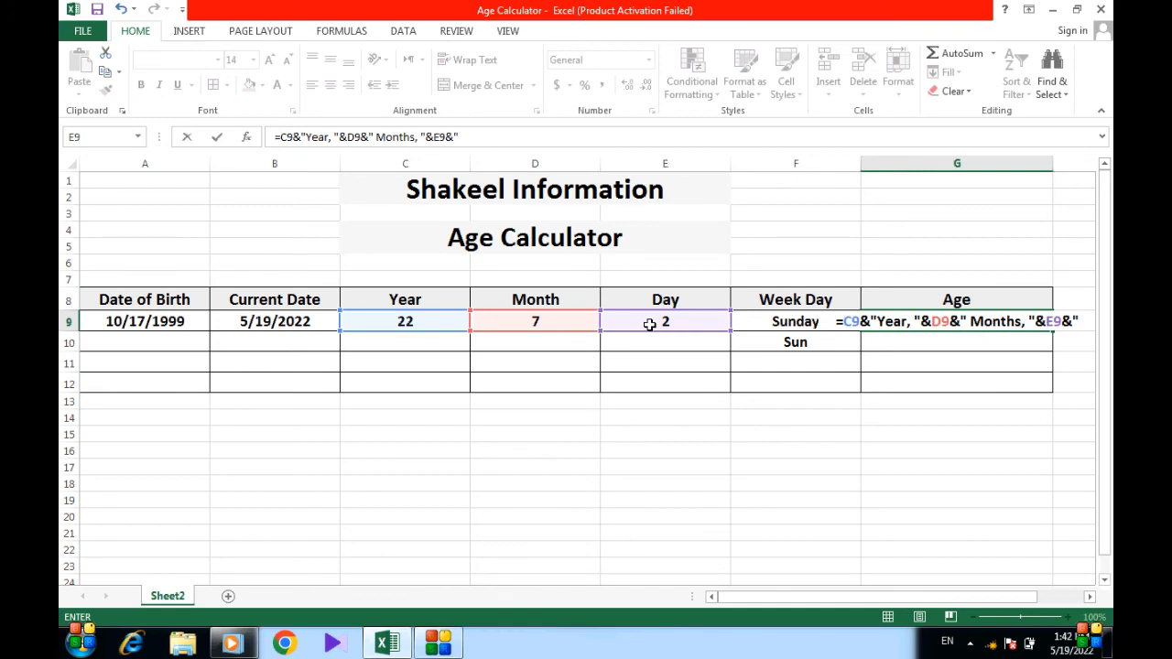
pyautogui.write(' D')
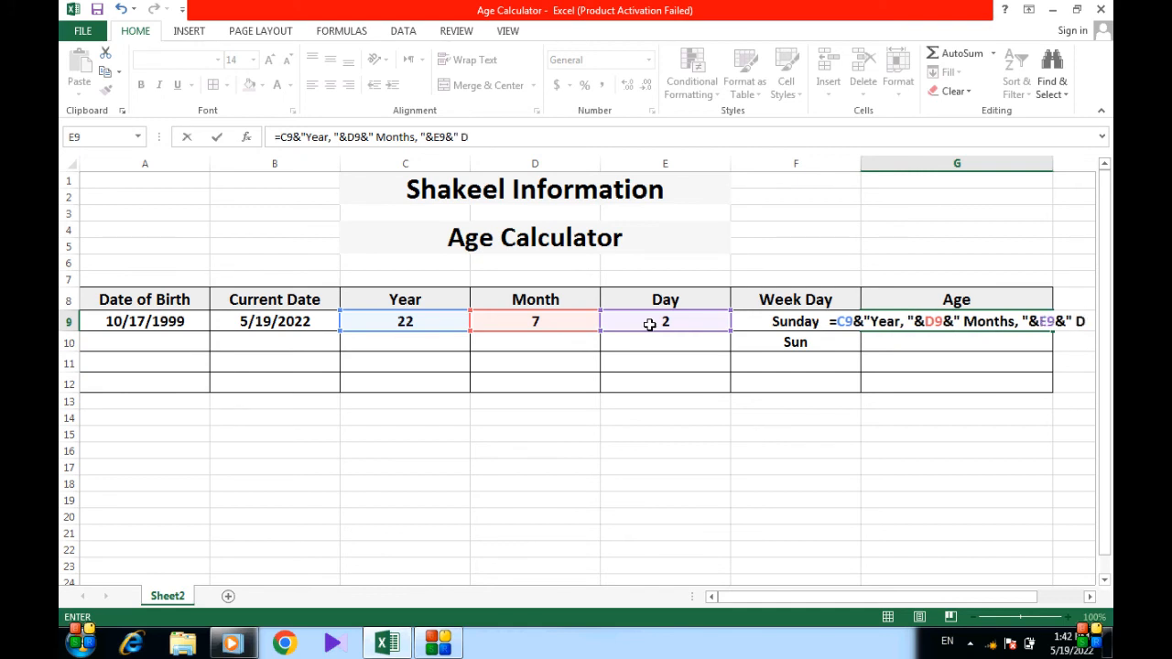
pyautogui.write('ays')
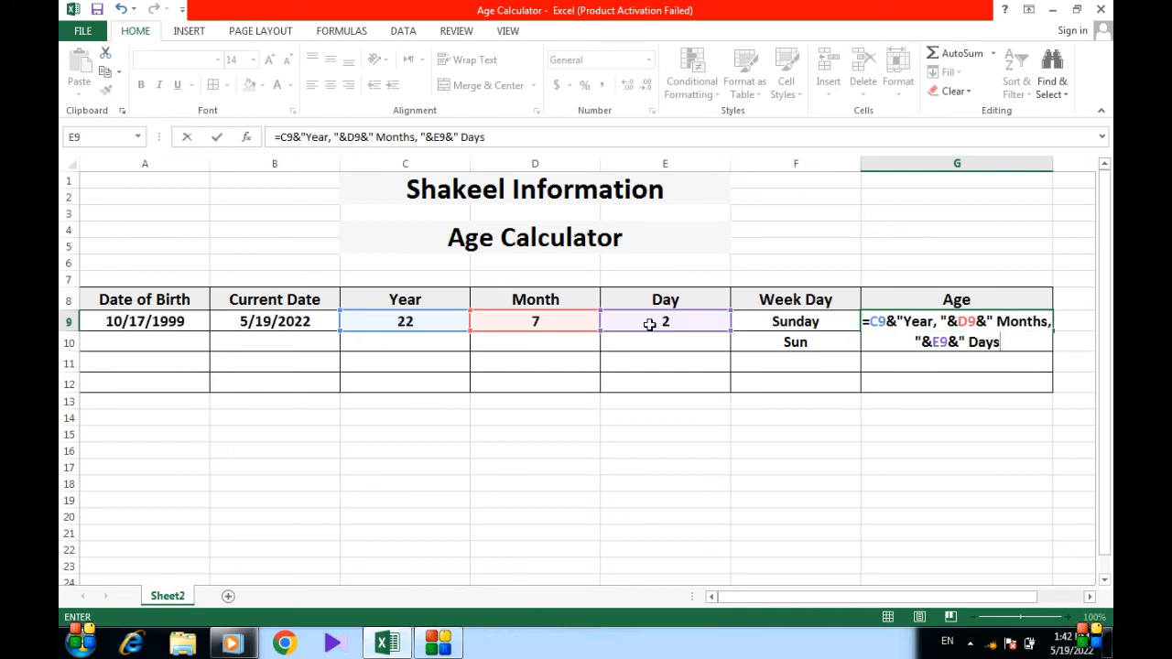
pyautogui.write('.')
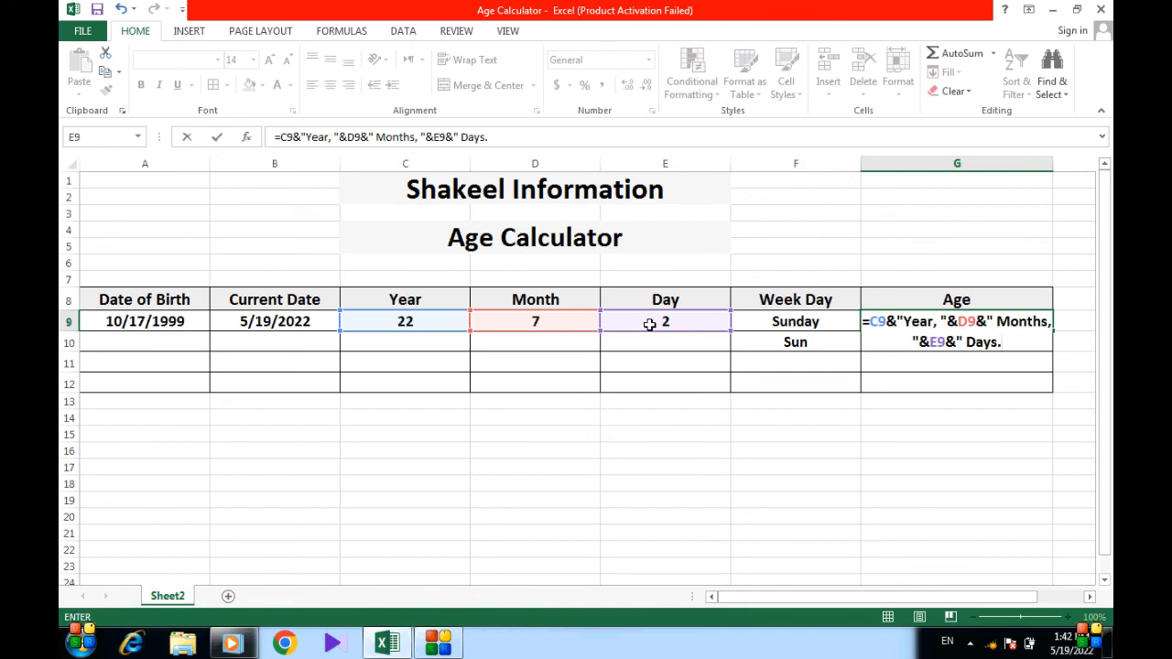
pyautogui.write('"')
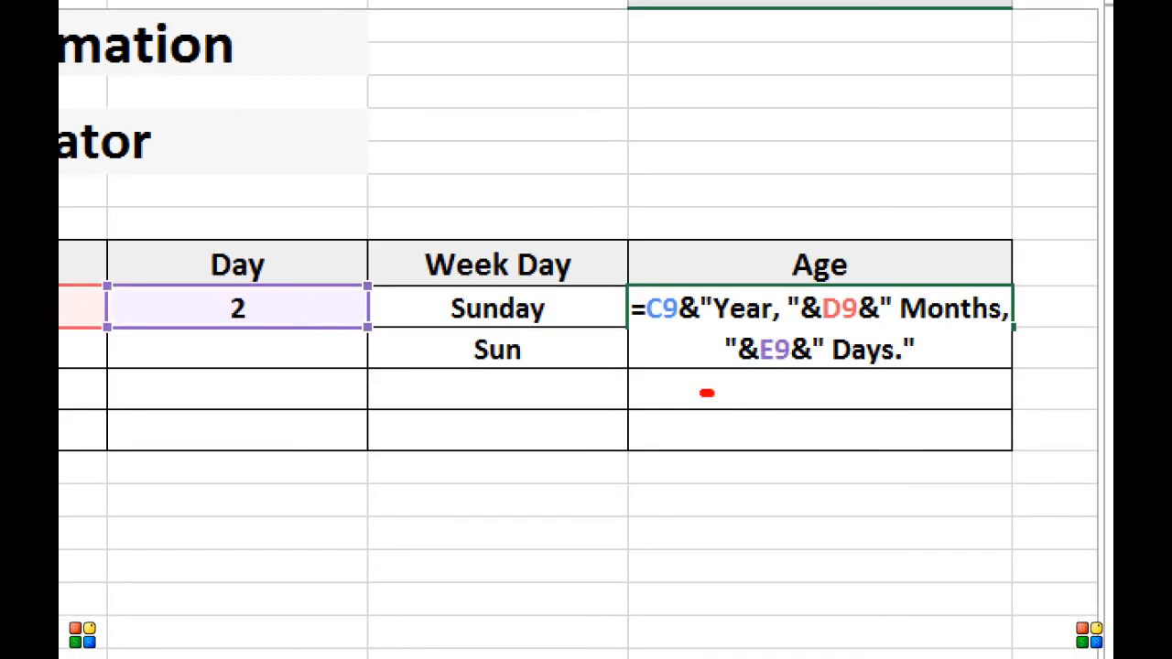
pyautogui.moveTo(705, 393); pyautogui.dragTo(978, 388)
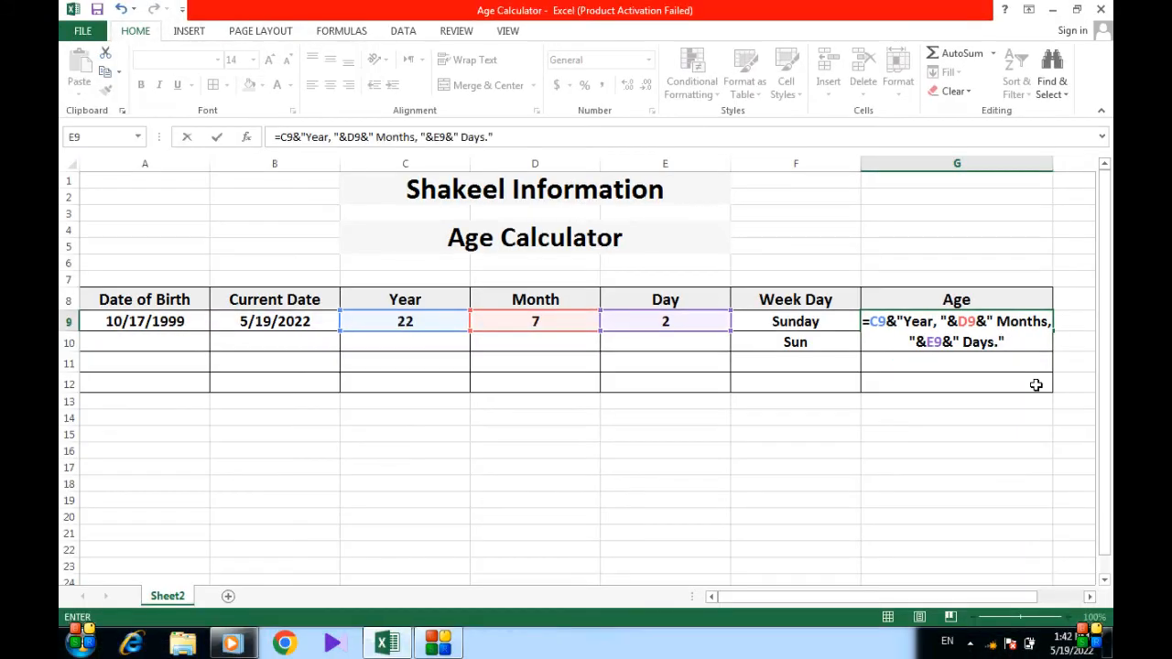
pyautogui.press('Return')
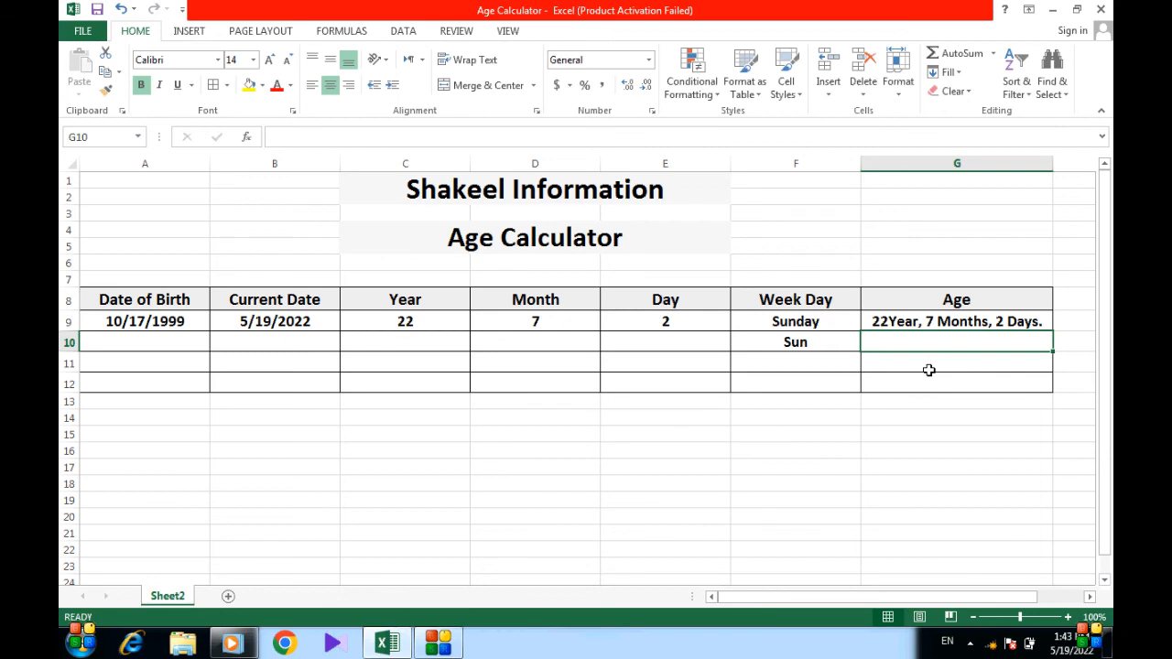
pyautogui.click(163, 328)
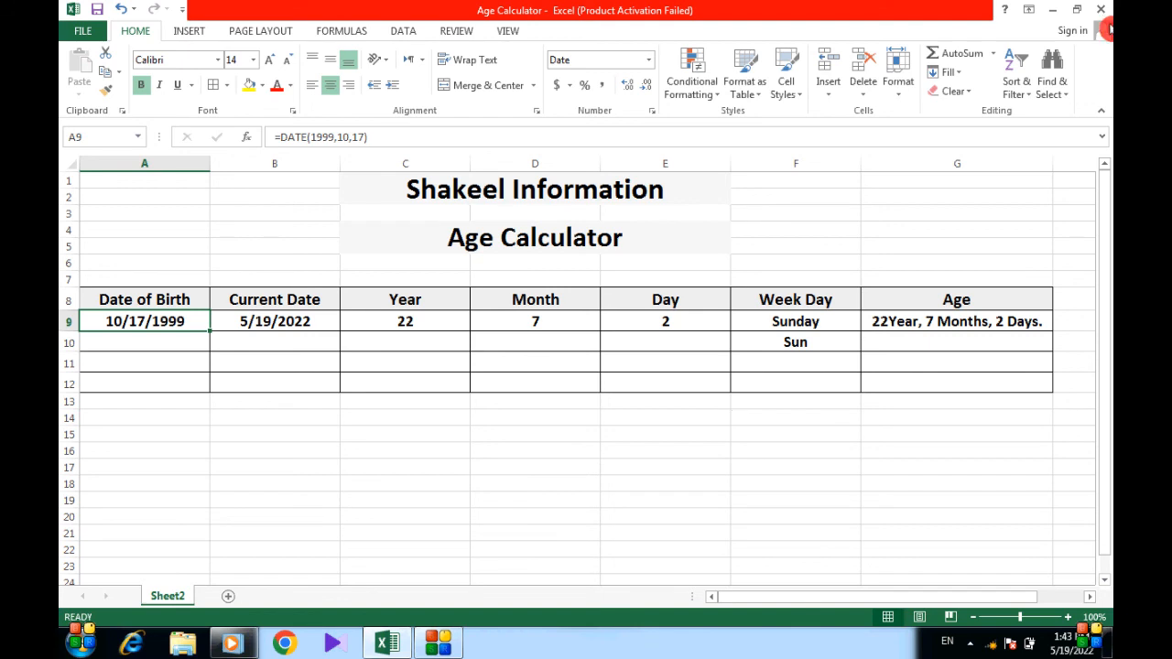
pyautogui.click(1053, 10)
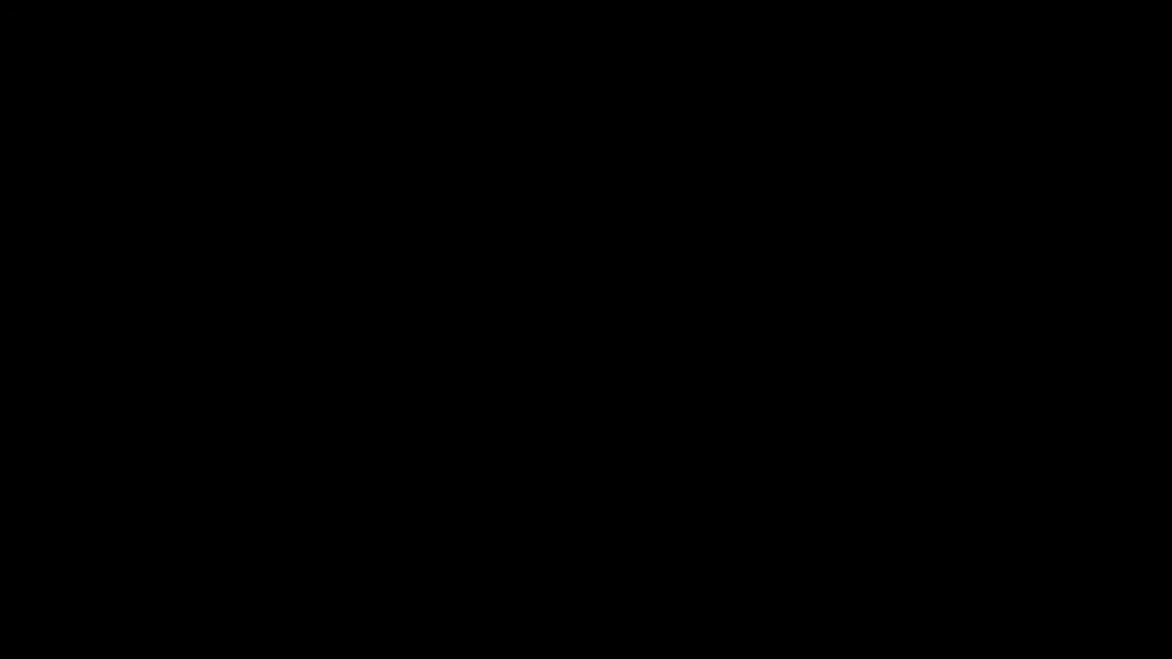